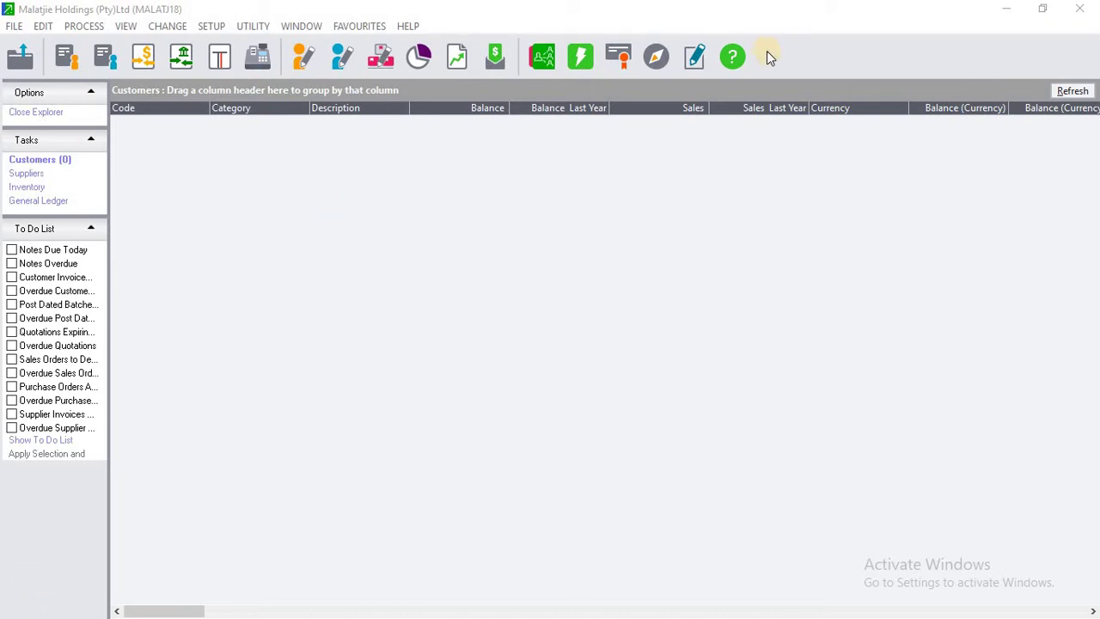
Step: Bring the sub-accounts exercise slide forward in Photos and show it full screen
click(1052, 8)
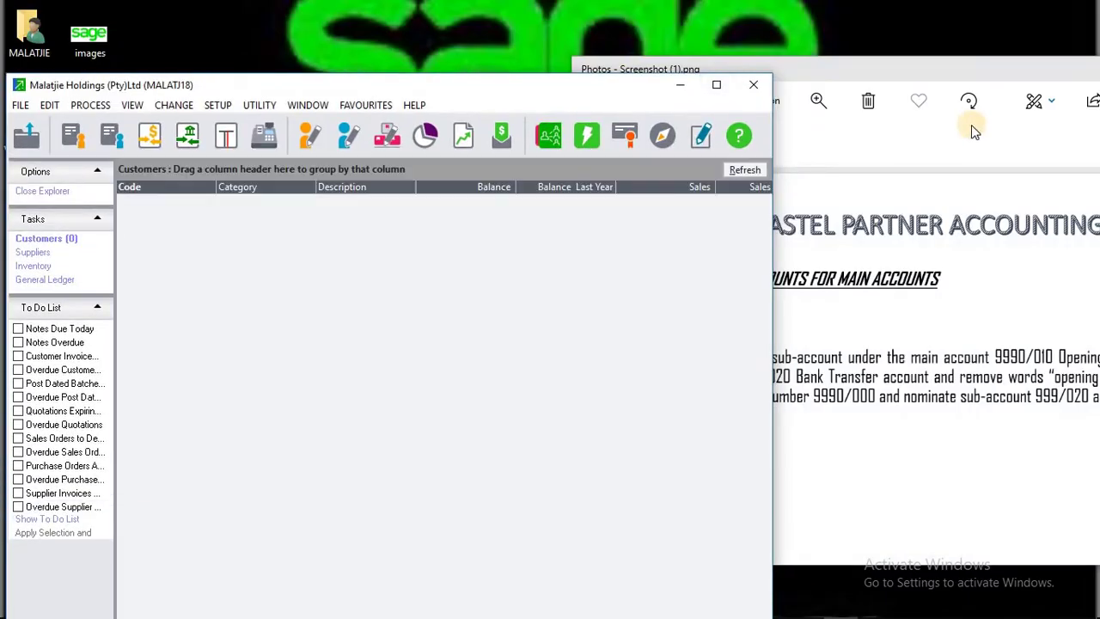
click(938, 82)
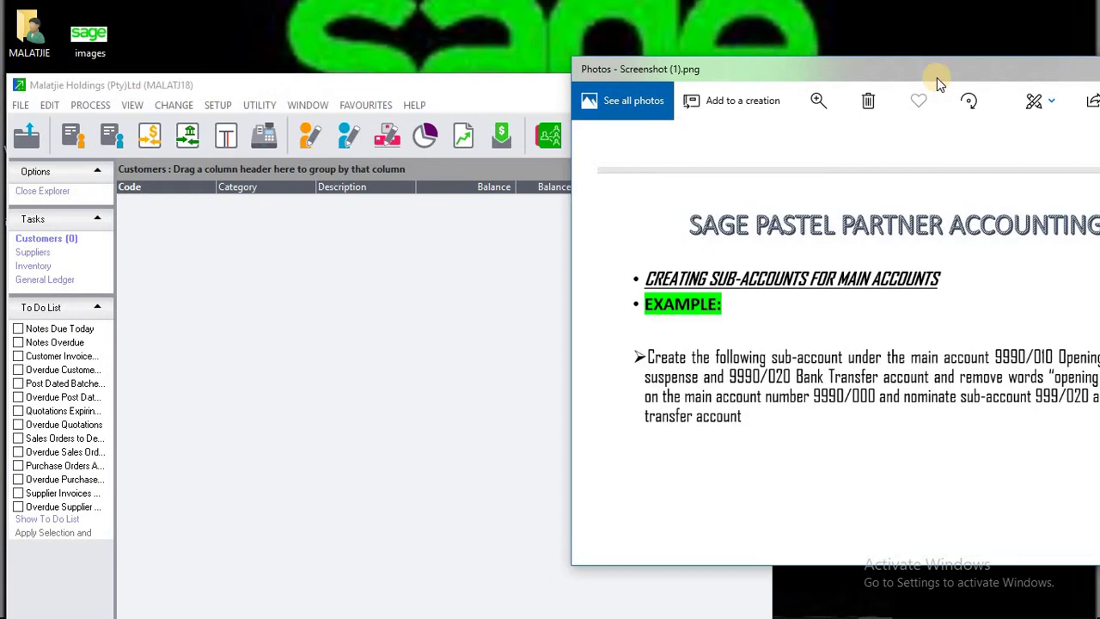
double_click(936, 77)
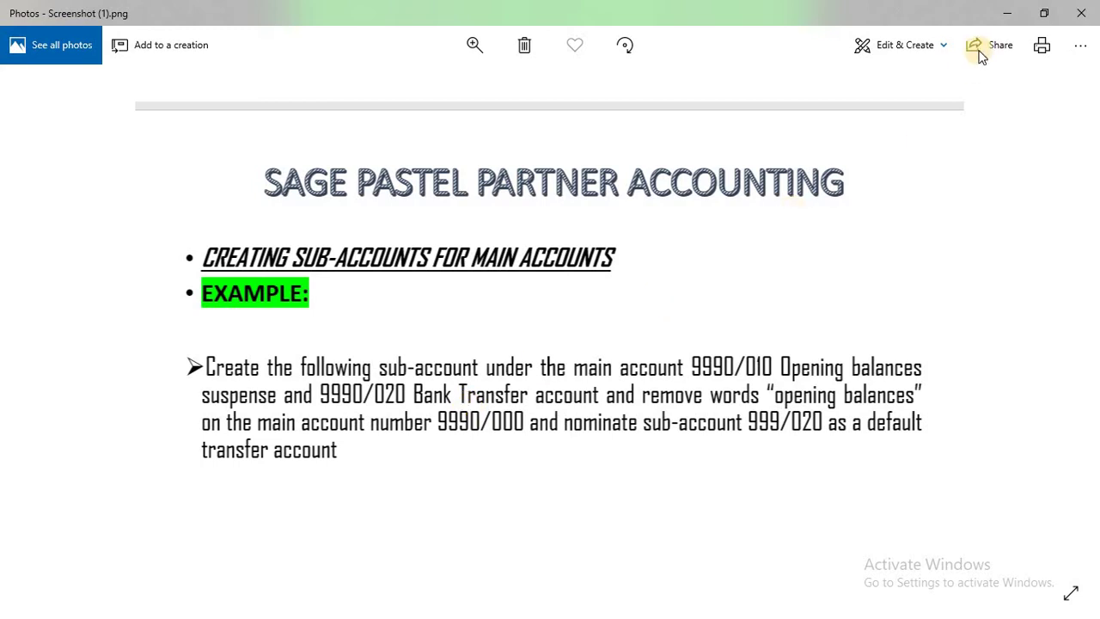
Step: Maximize Pastel and open Edit > General Ledger > Accounts, showing account 1000 Sales
click(1039, 19)
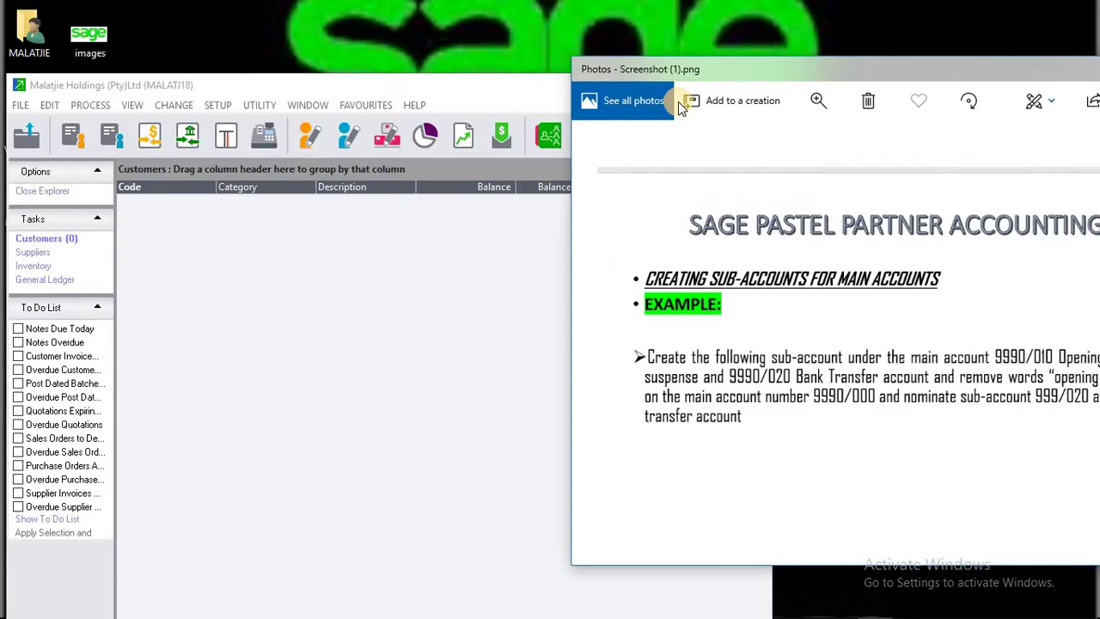
double_click(479, 89)
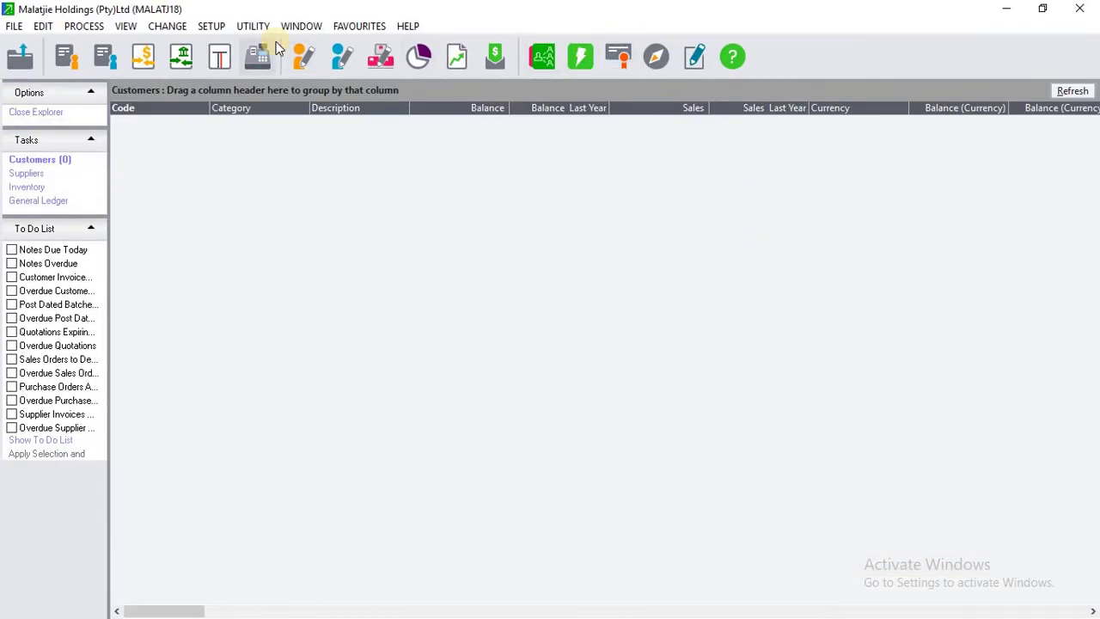
click(42, 26)
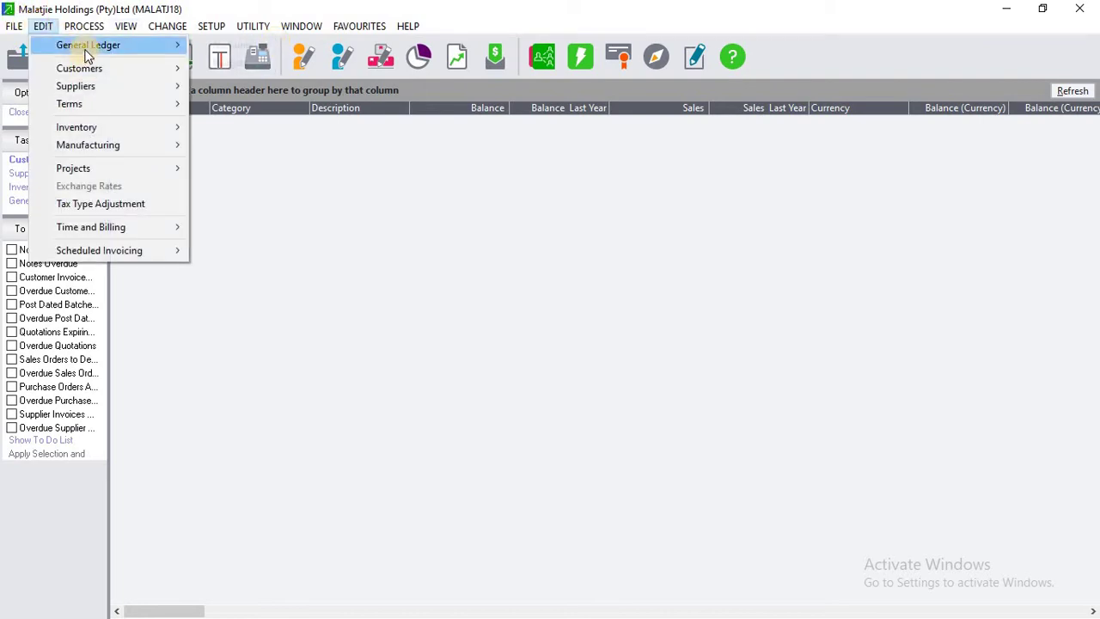
mouse_move(86, 45)
click(231, 44)
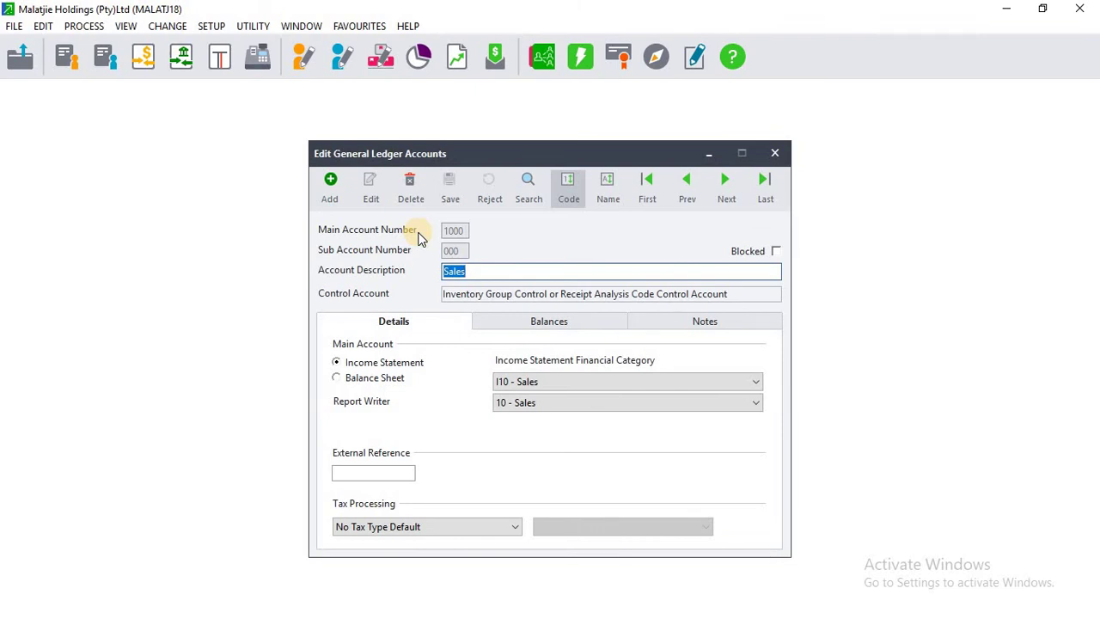
click(334, 199)
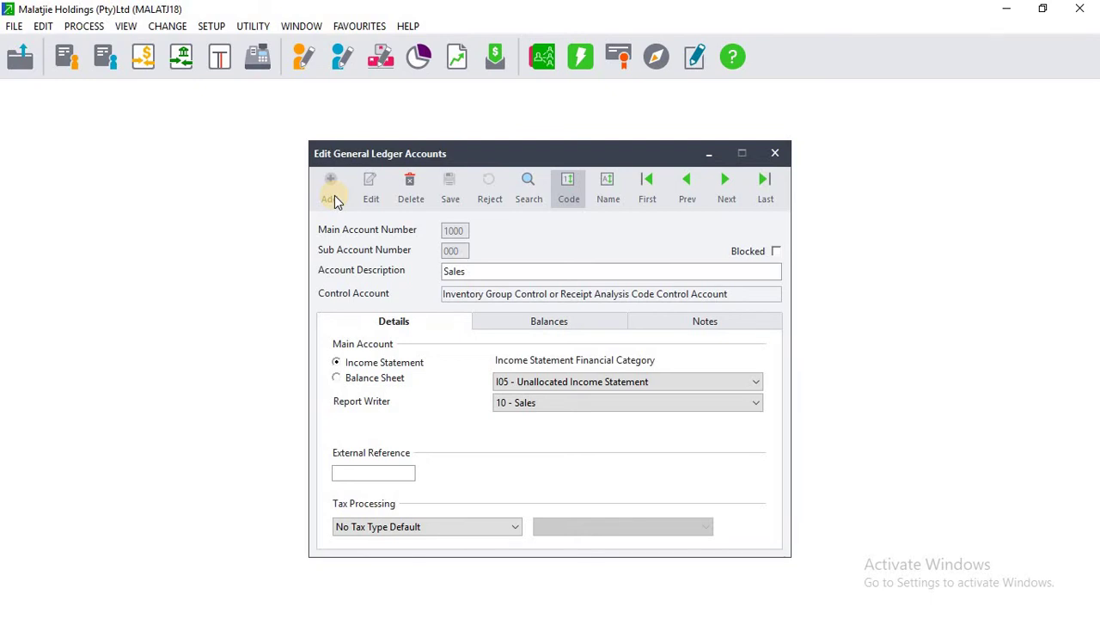
Step: Add a new ledger account with main number 9990 and sub-account 010
click(330, 189)
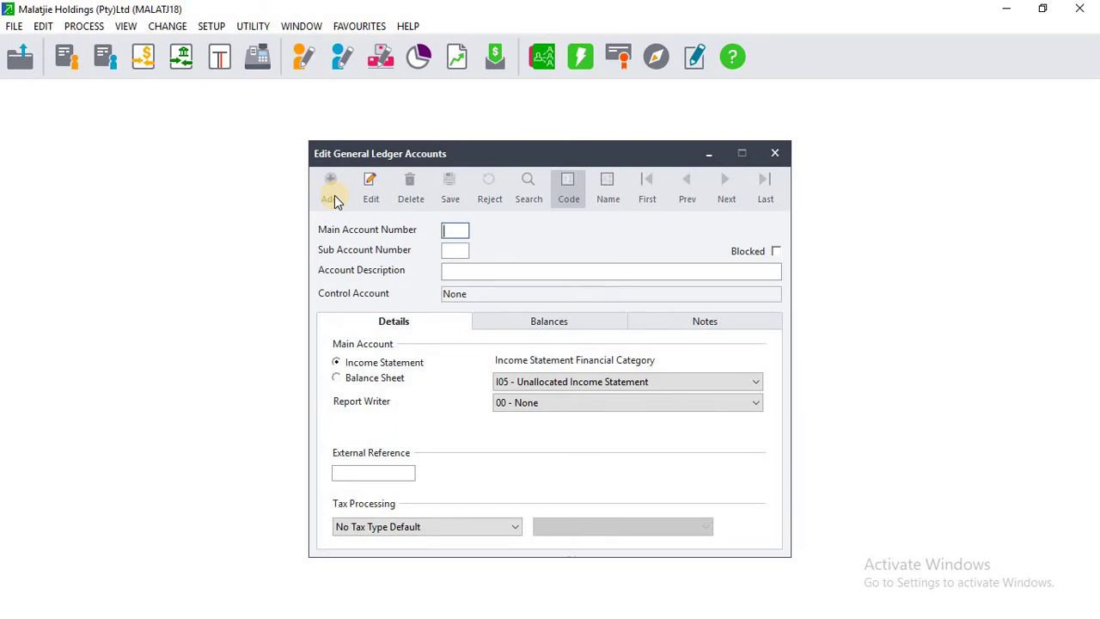
click(455, 245)
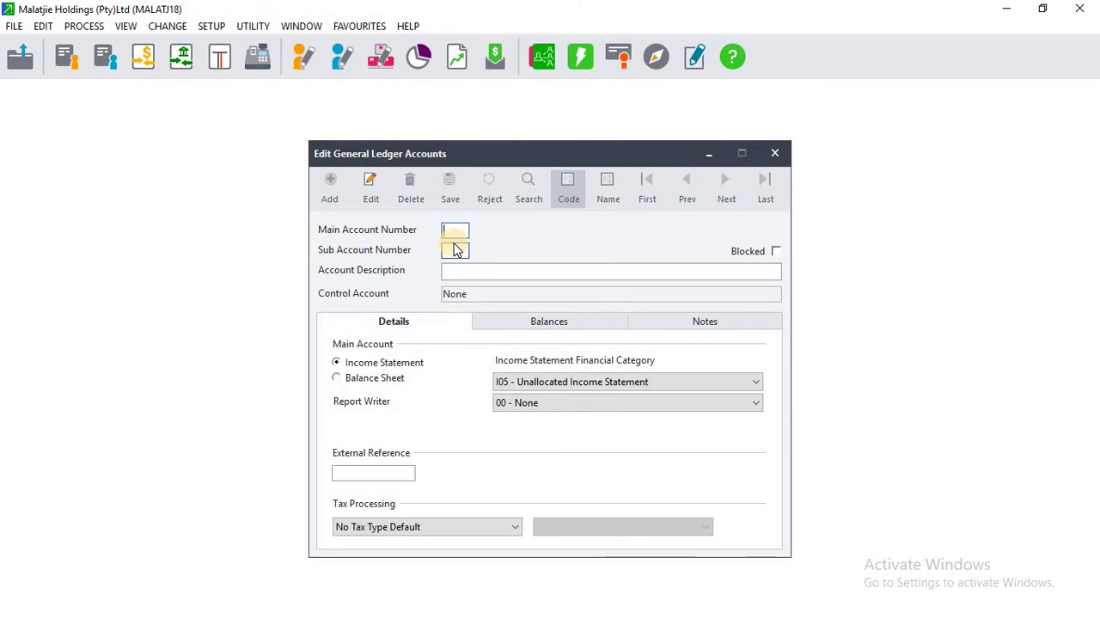
text(9990)
click(454, 248)
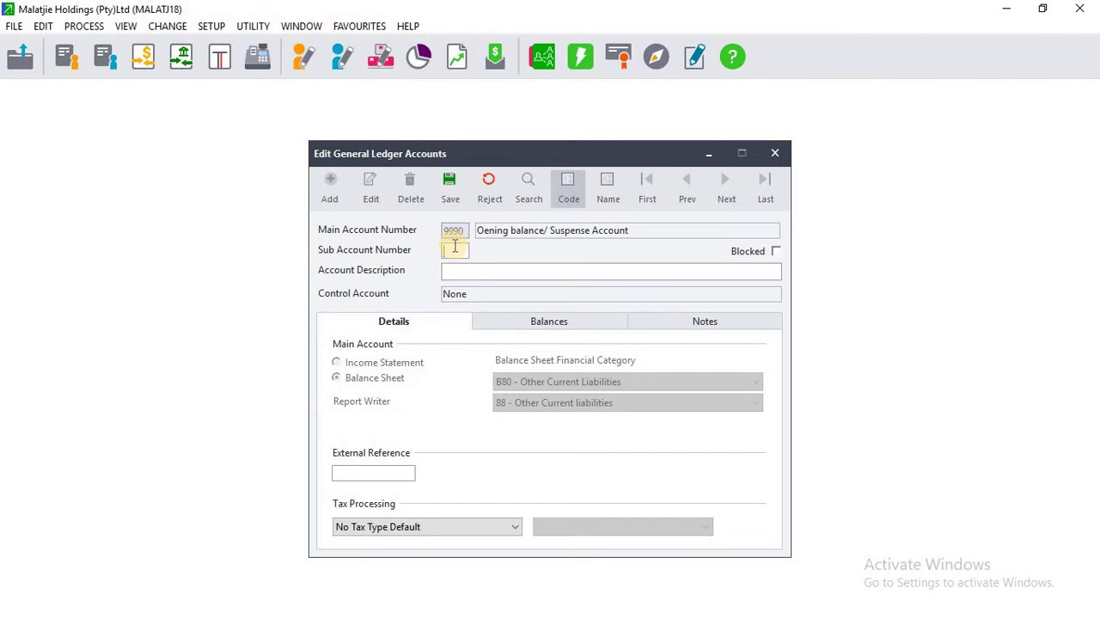
text(010)
click(462, 268)
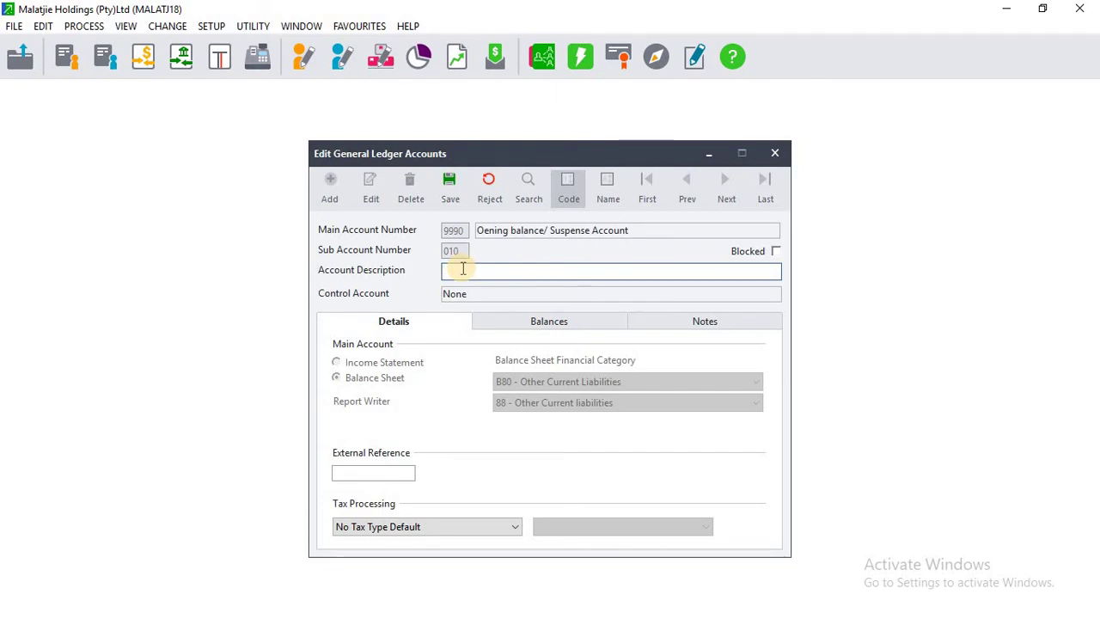
click(1041, 11)
double_click(1023, 71)
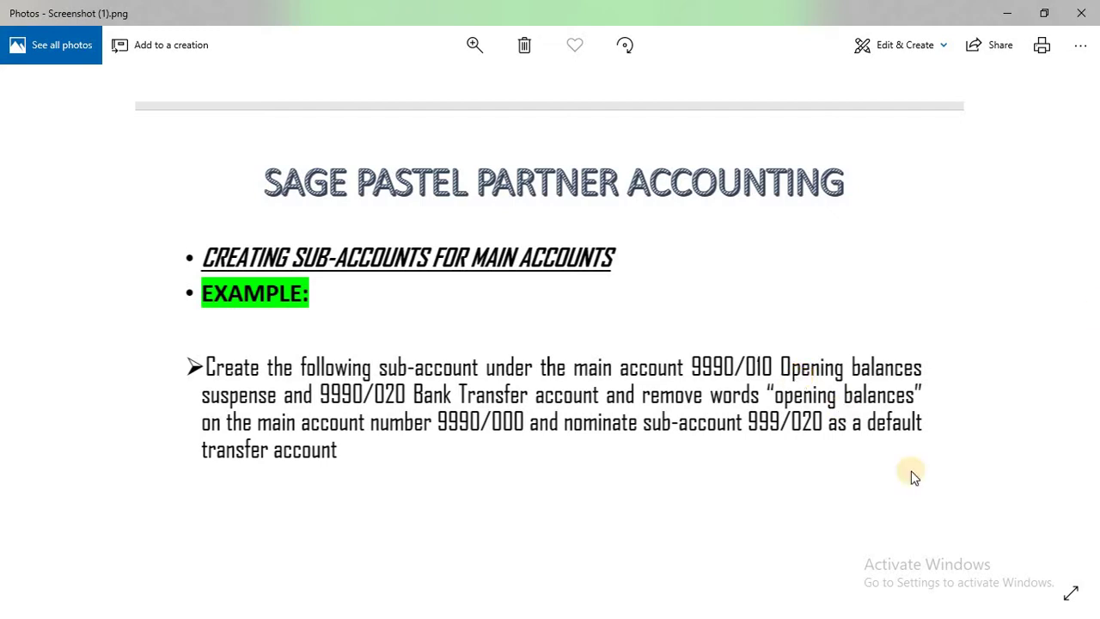
click(1049, 16)
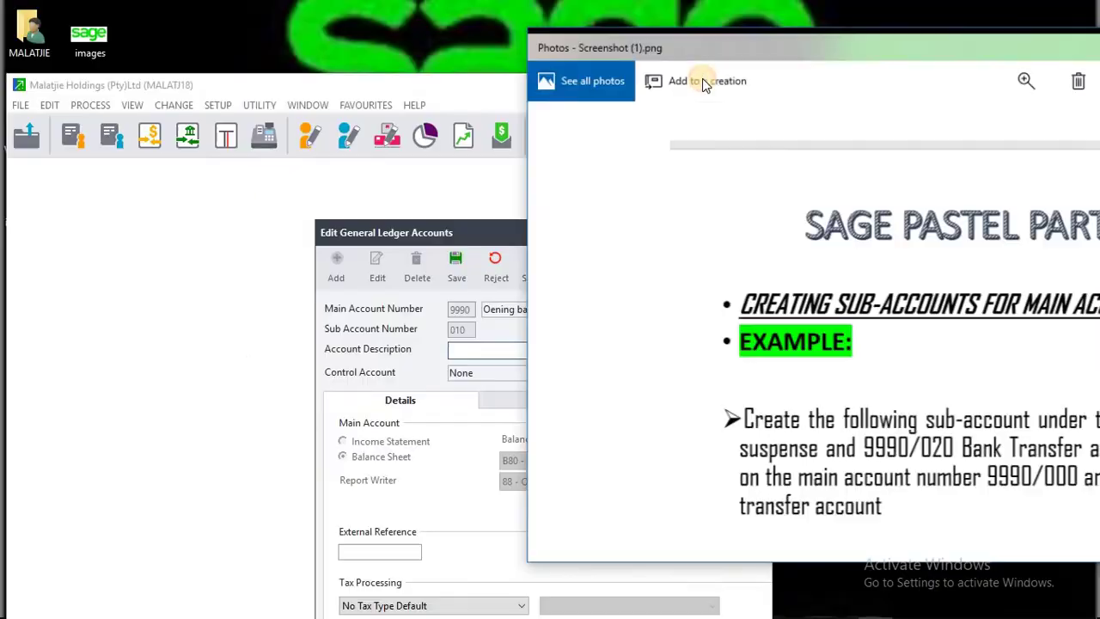
double_click(450, 83)
Step: Describe sub-account 9990/010 as 'Opening balances suspense' and confirm saving it
text(O)
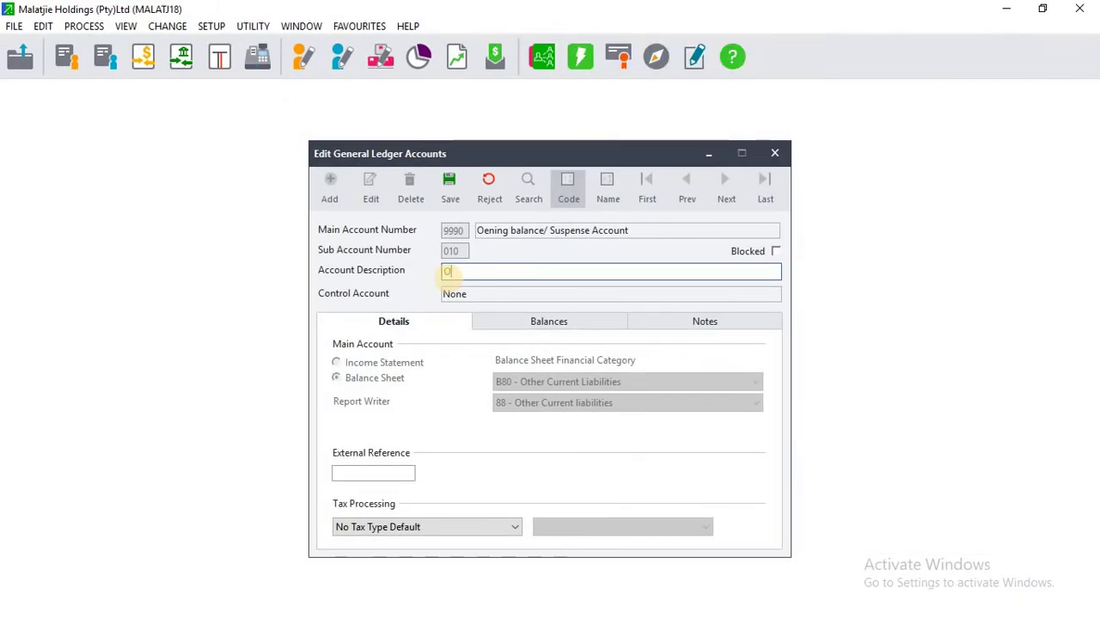
text(pening balances suspense)
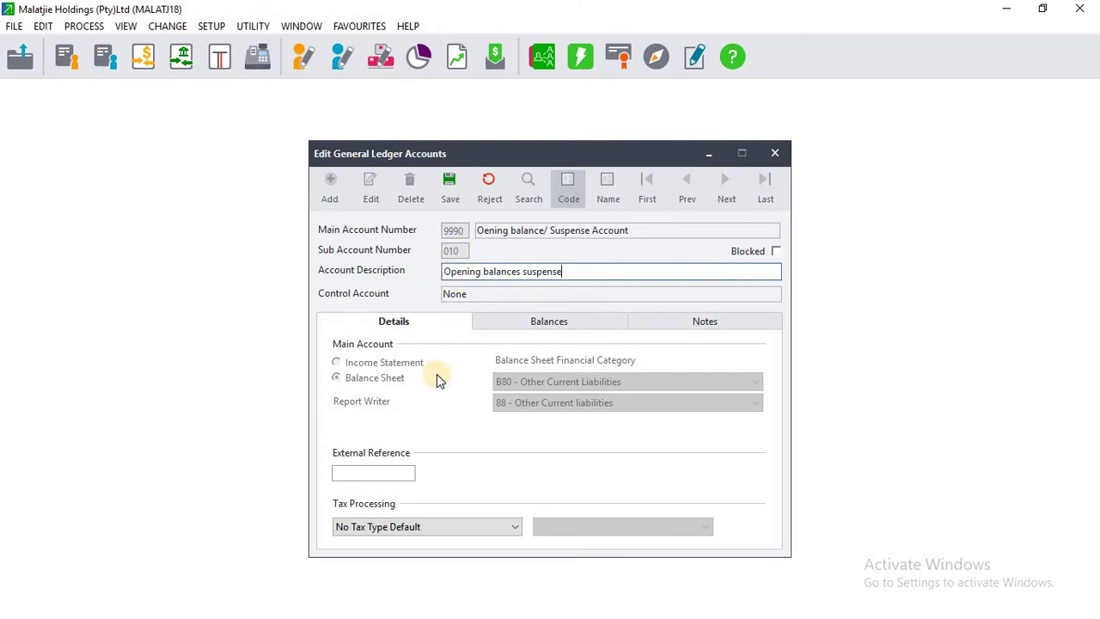
click(449, 184)
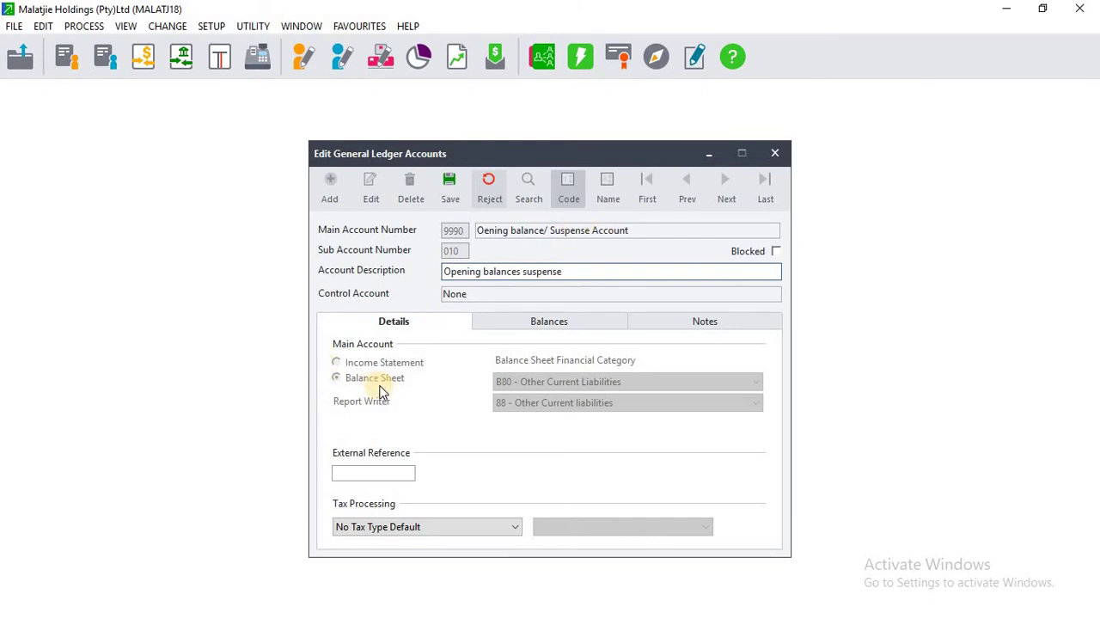
click(454, 200)
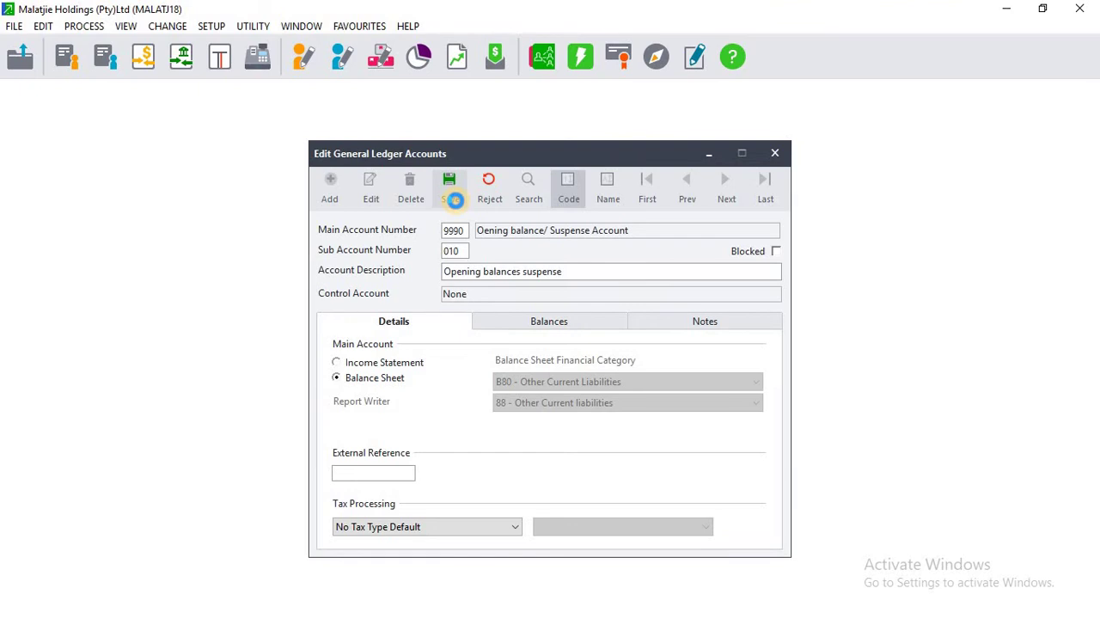
click(453, 199)
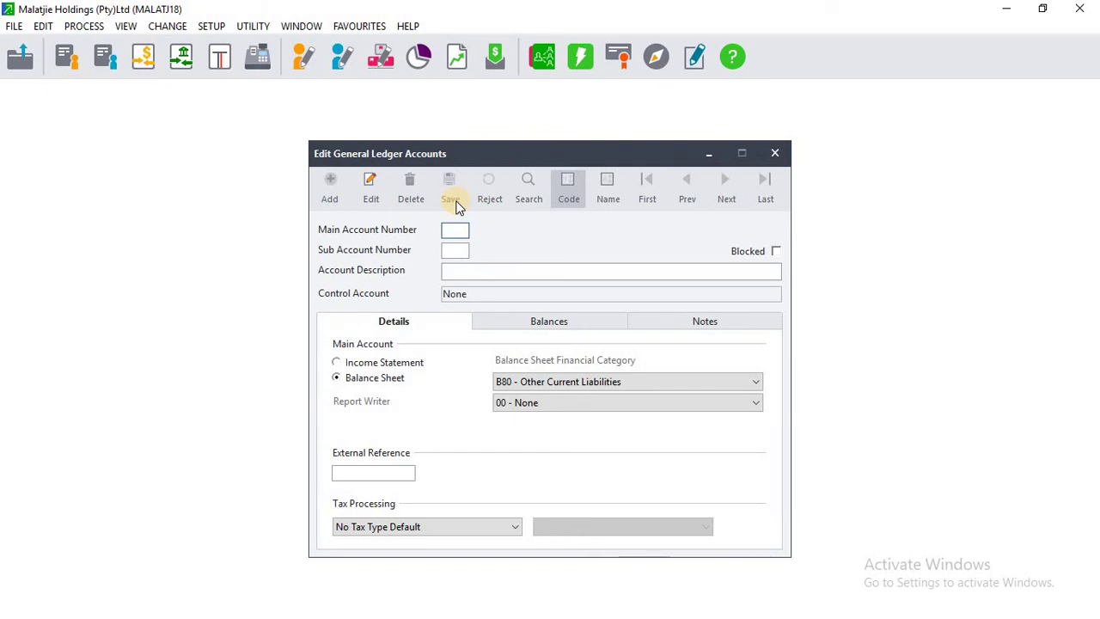
click(1041, 15)
click(971, 76)
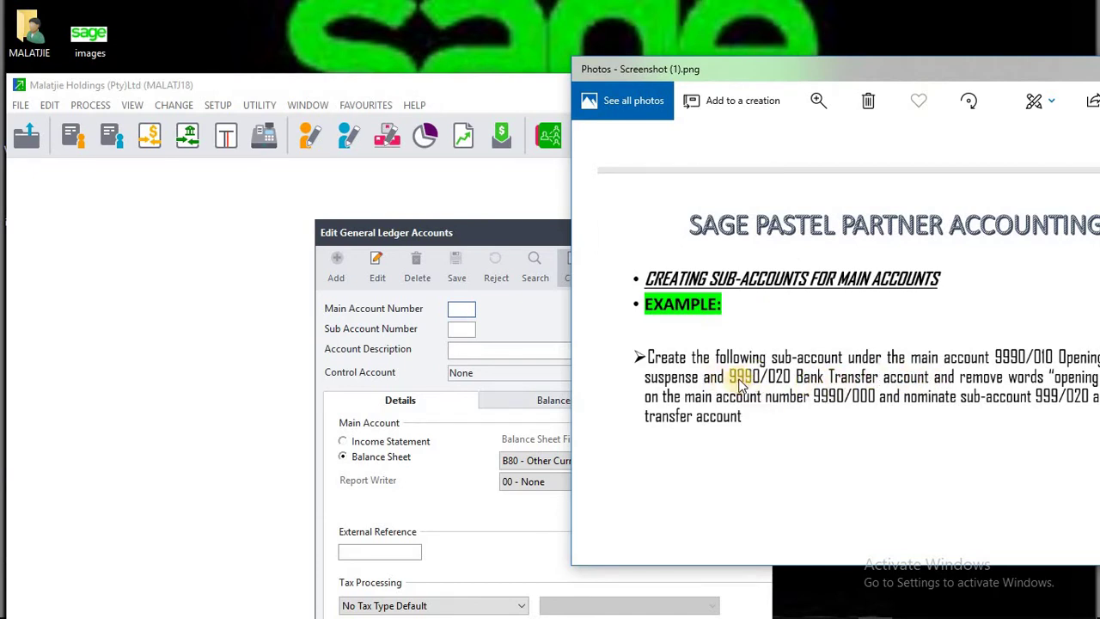
click(478, 361)
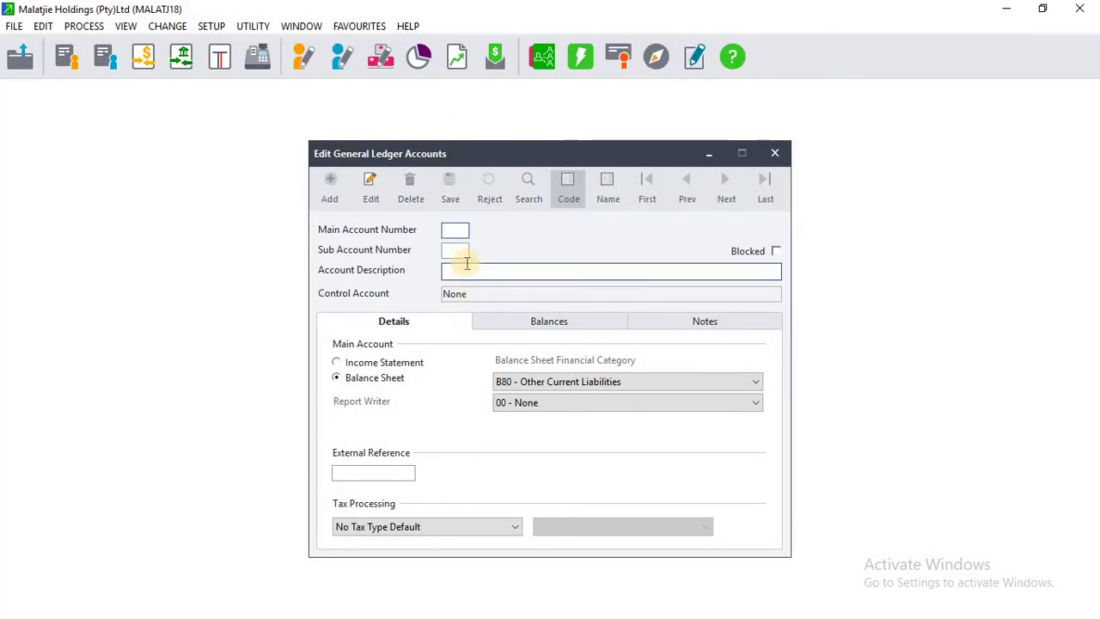
Step: Enter sub-account 9990/020 with description 'Bank tranfer account' and save it
text(9990)
click(456, 254)
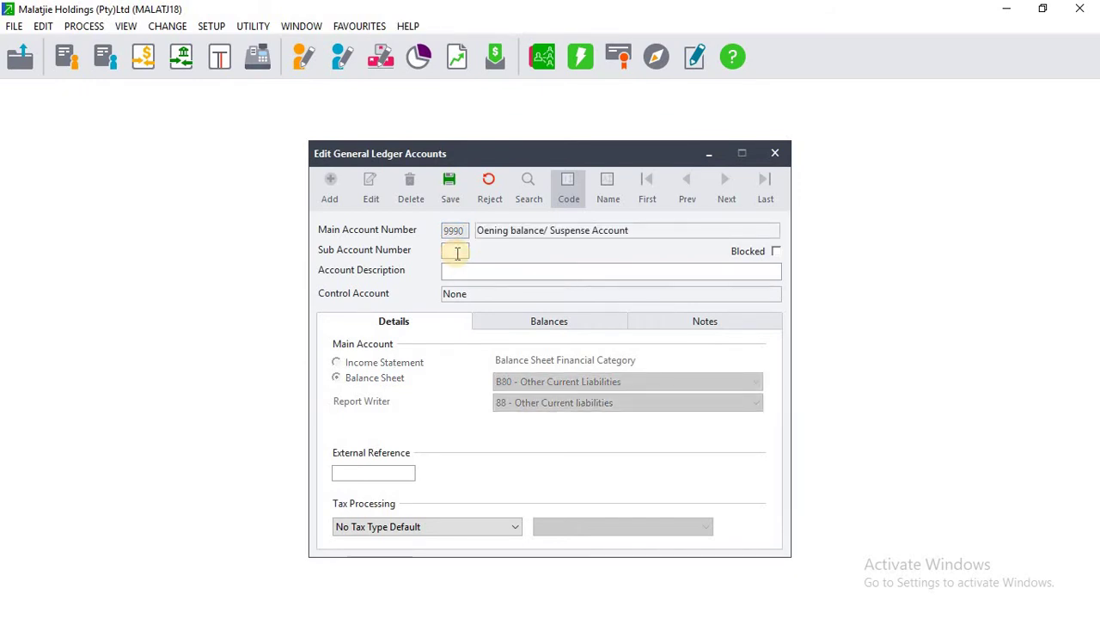
text(020)
click(455, 274)
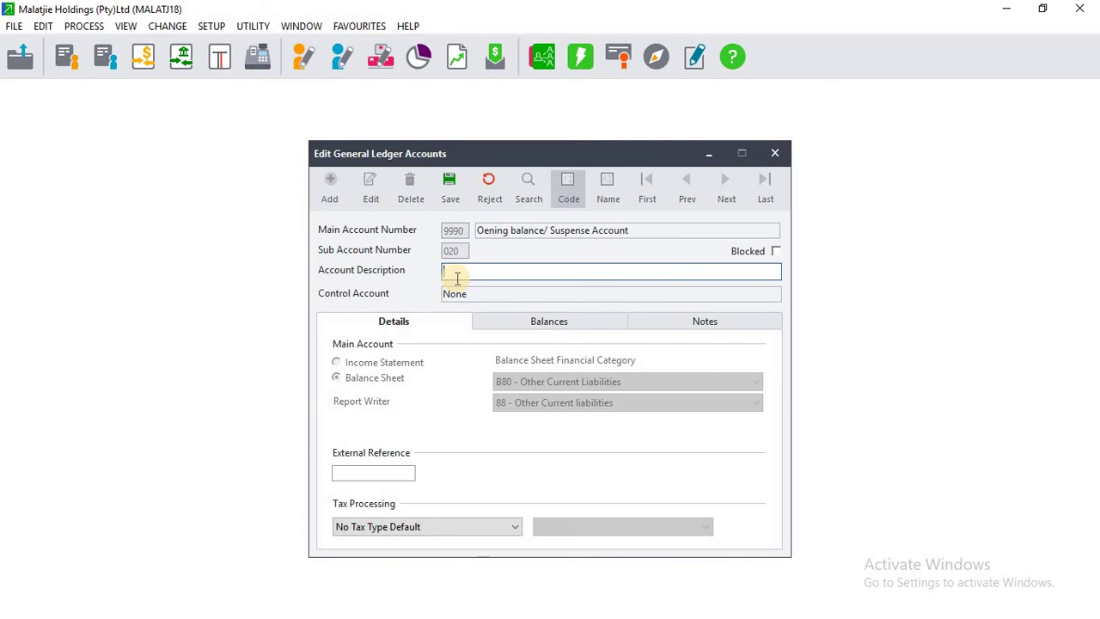
text(Ba)
text(nk )
text(tran)
text(fse)
text(er )
text(accoun)
text(t)
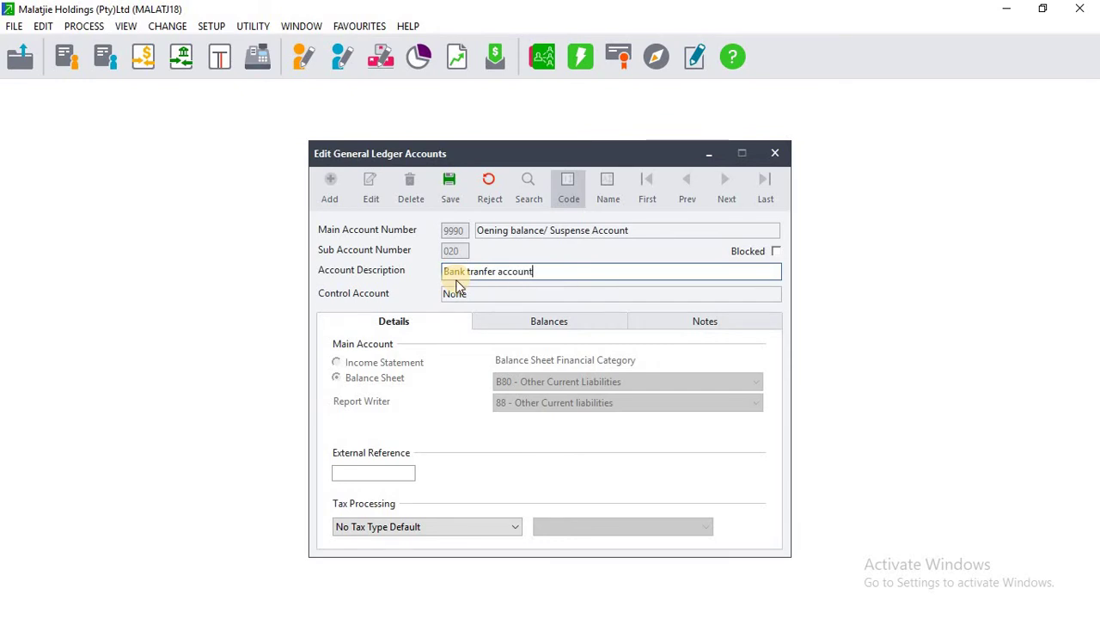
click(451, 191)
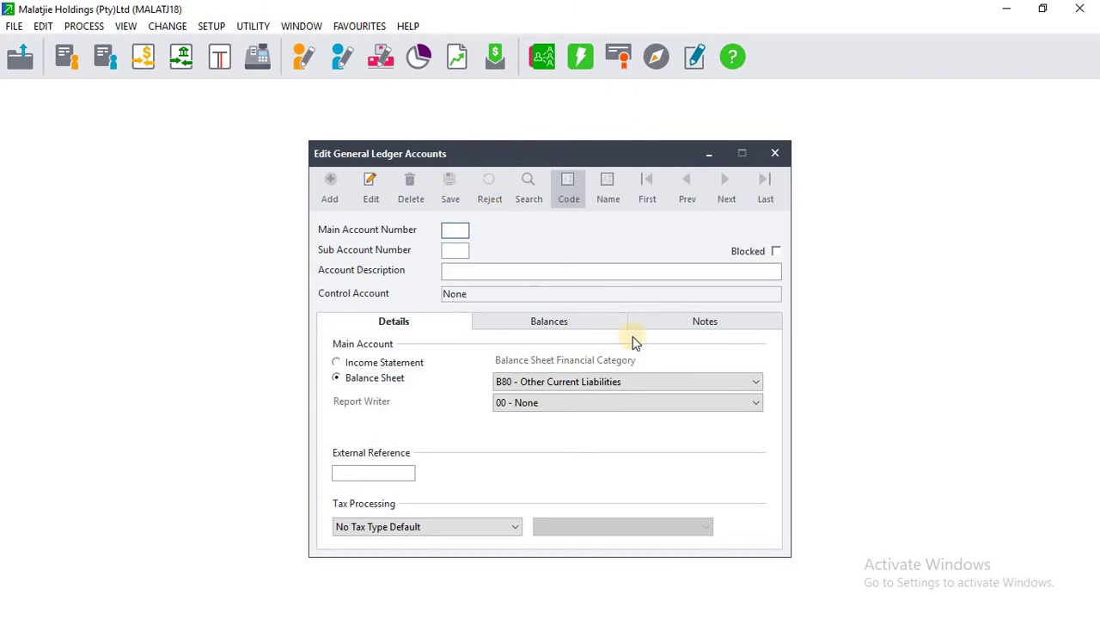
click(1039, 10)
Step: Enlarge the exercise slide to reread the task, then bring the Pastel account editor forward
click(984, 67)
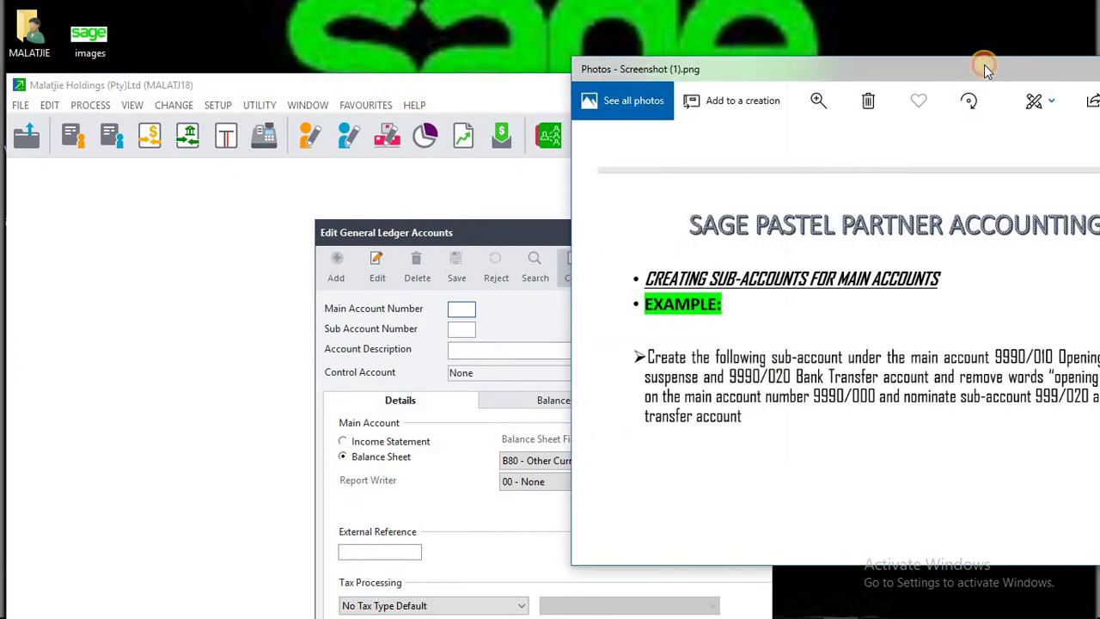
double_click(984, 67)
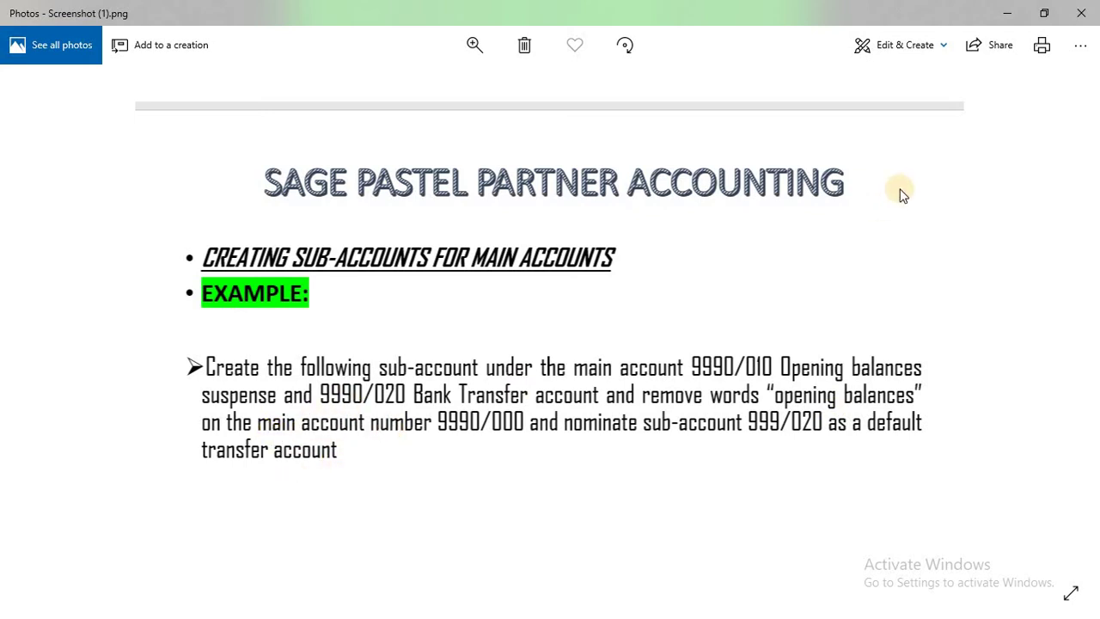
click(1043, 13)
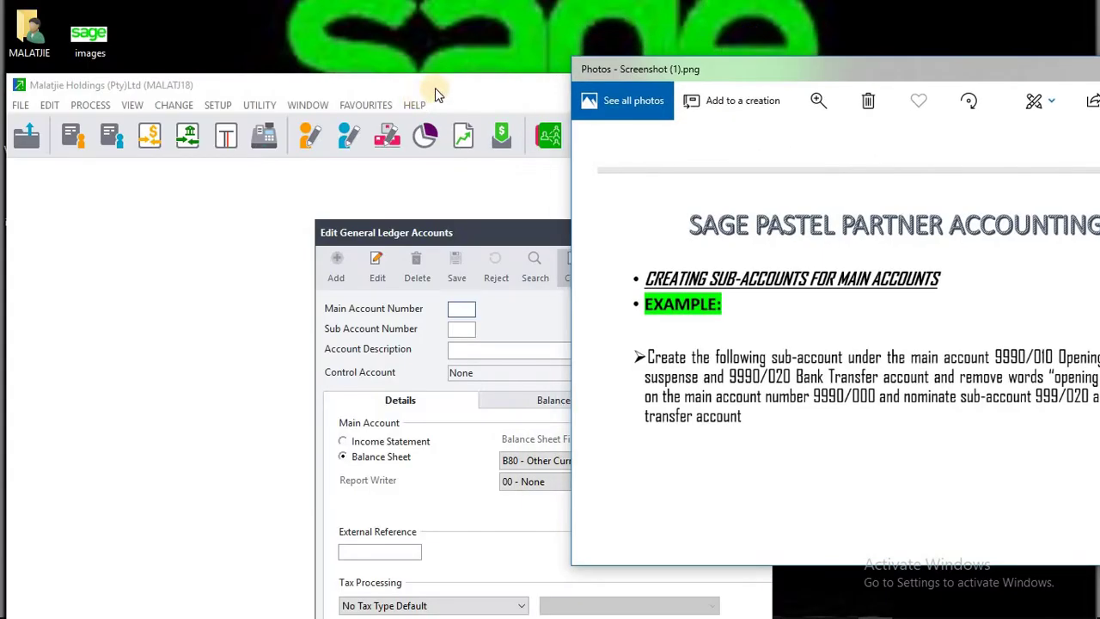
click(435, 87)
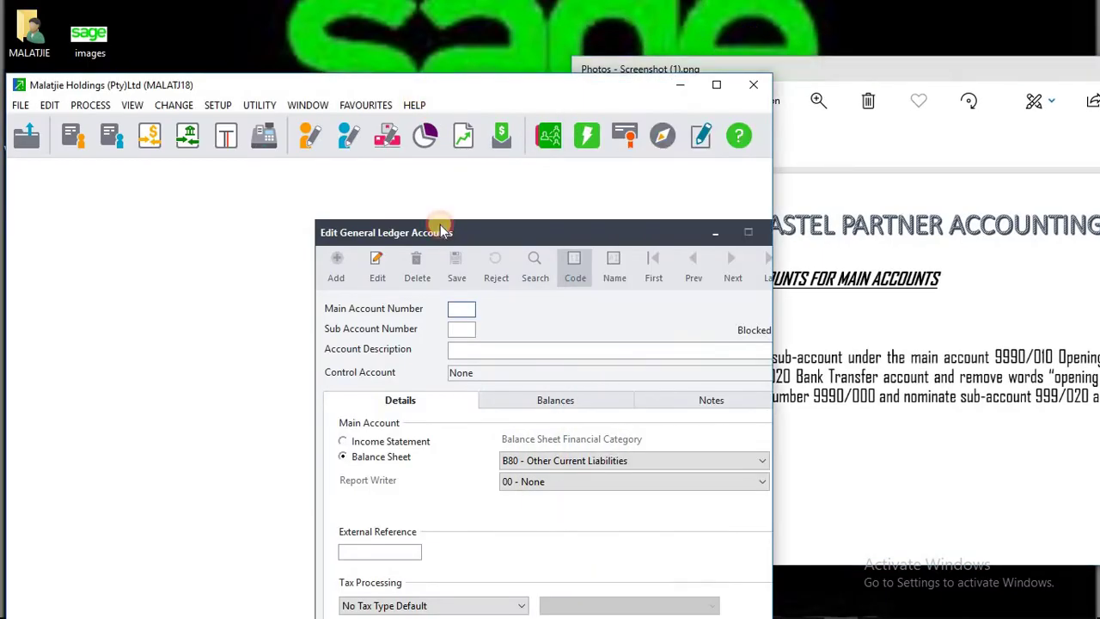
Step: Maximize Pastel, switch the account editor to Edit and open the General Ledger Zoom lookup
double_click(484, 85)
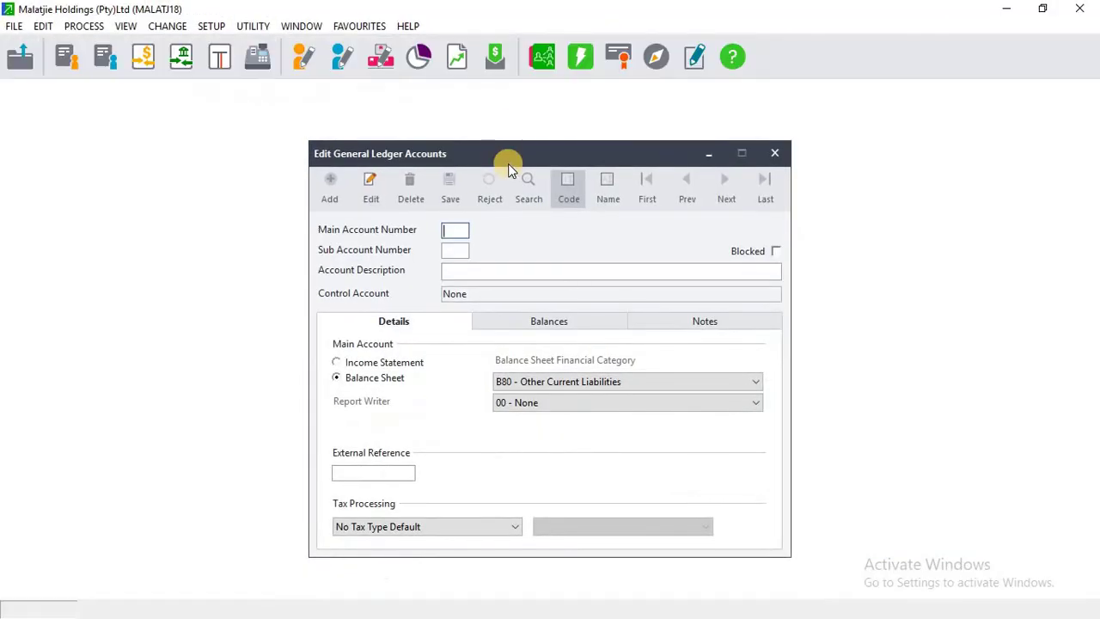
click(373, 196)
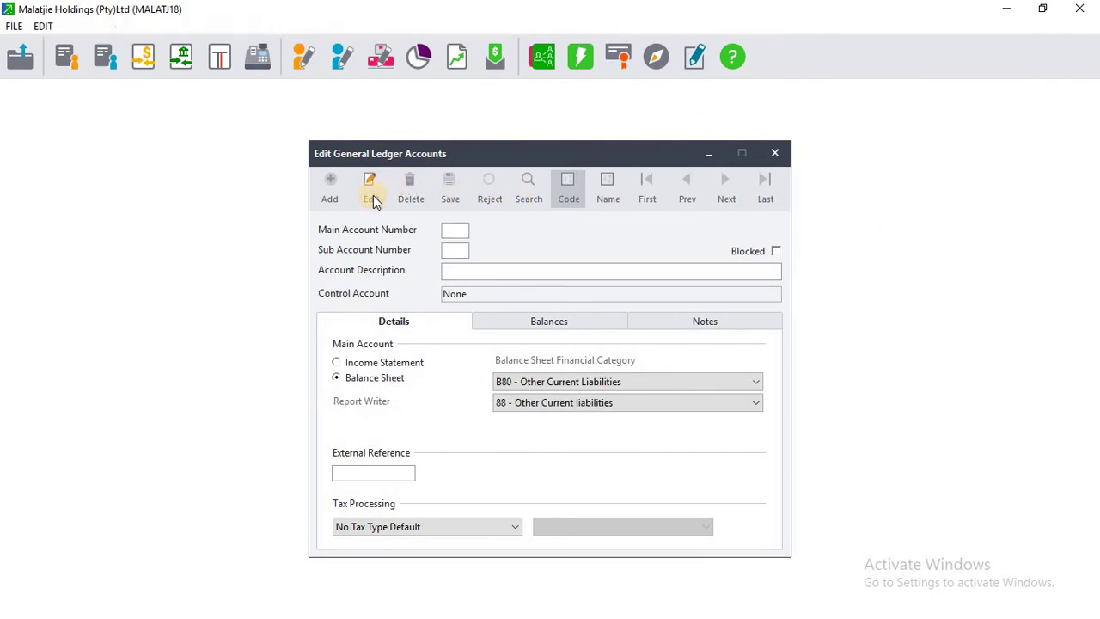
click(529, 189)
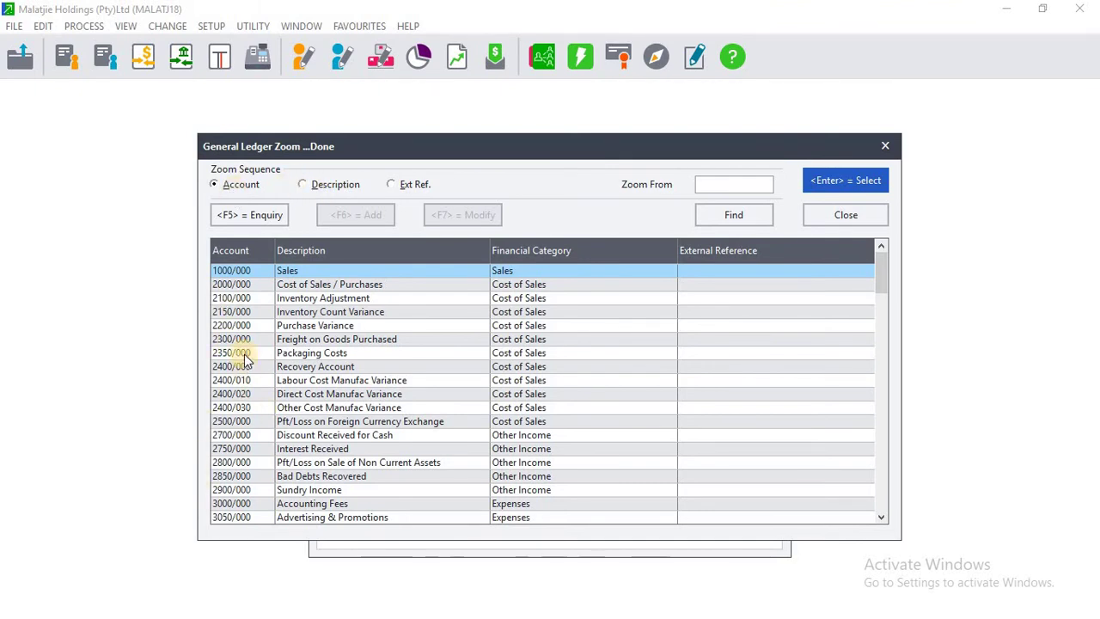
Step: Keep the lookup sorted by account number and jump to 99 to list the 9990 accounts
click(303, 185)
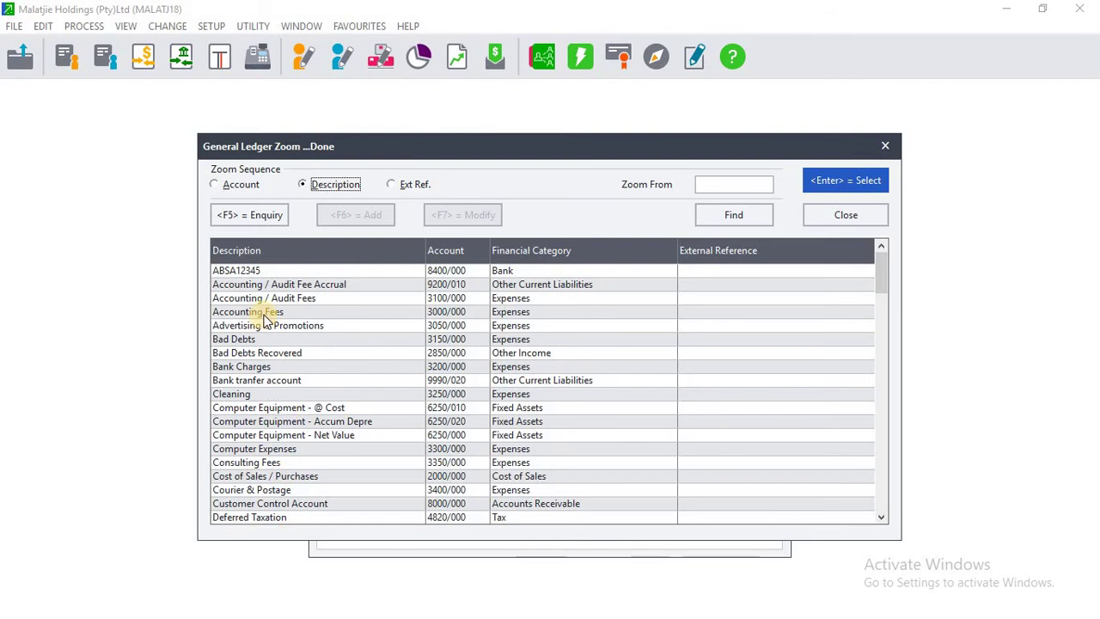
click(215, 185)
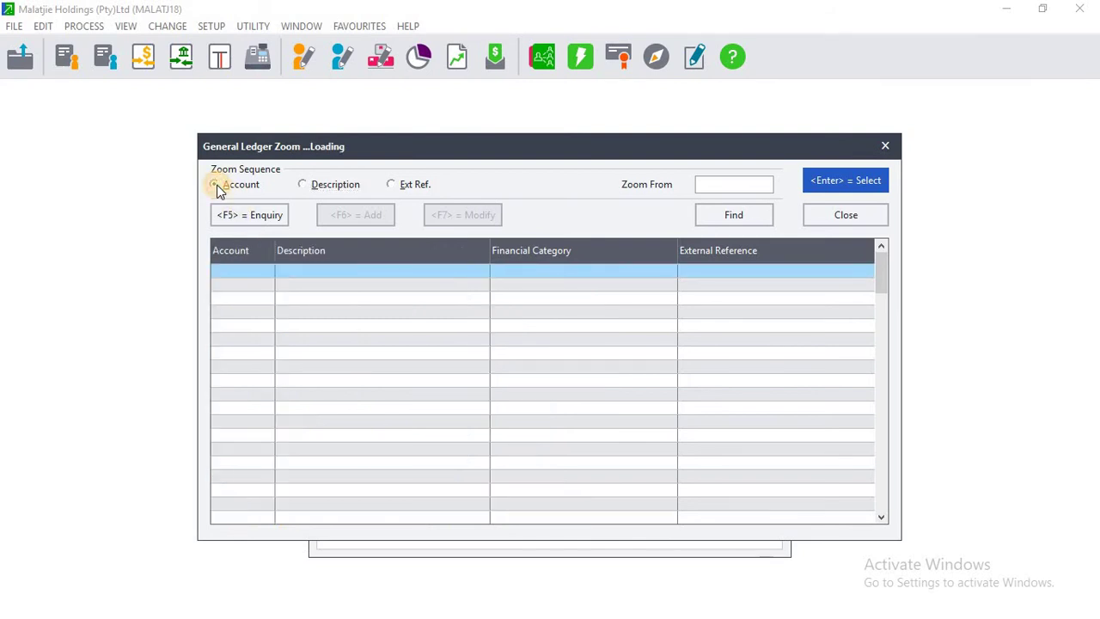
text(99)
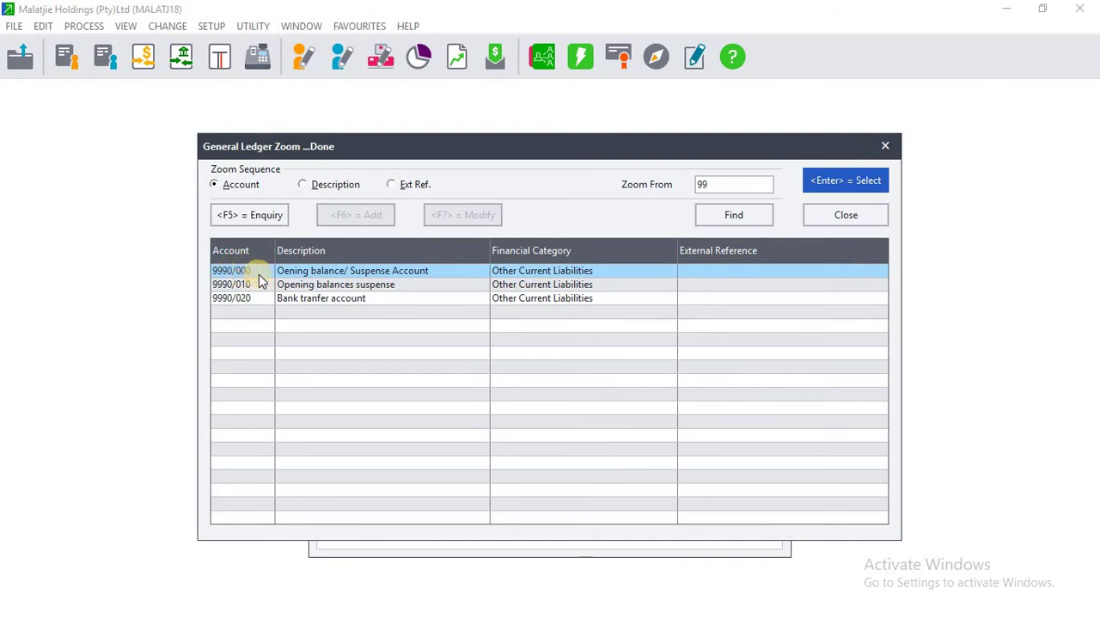
Step: Select 9990/000, trim its description down to 'Suspense Account' and save it
click(285, 271)
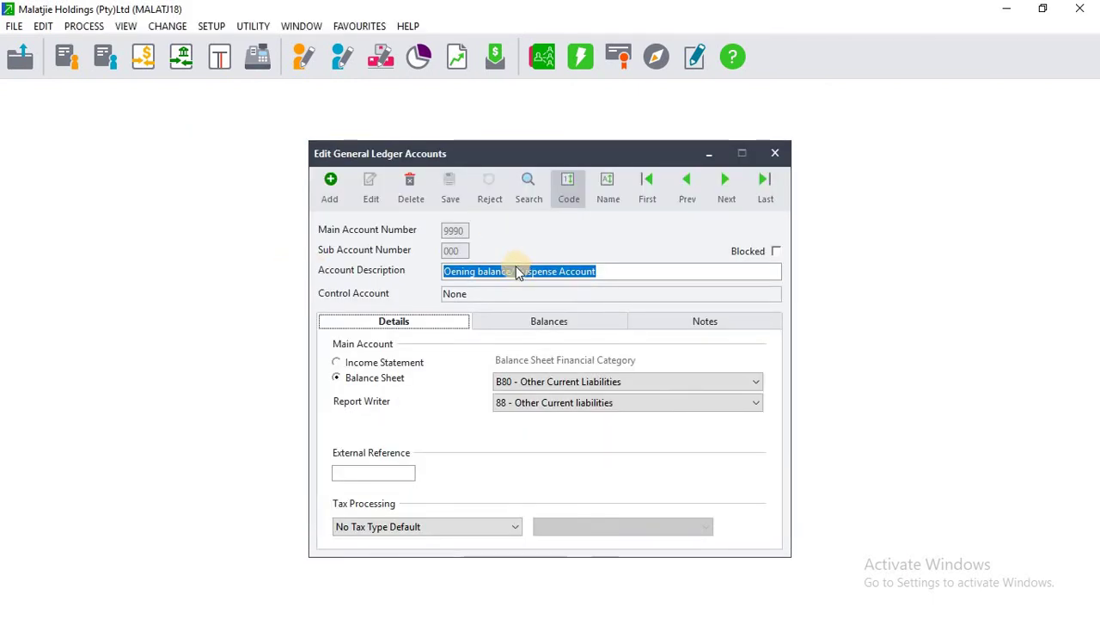
click(518, 271)
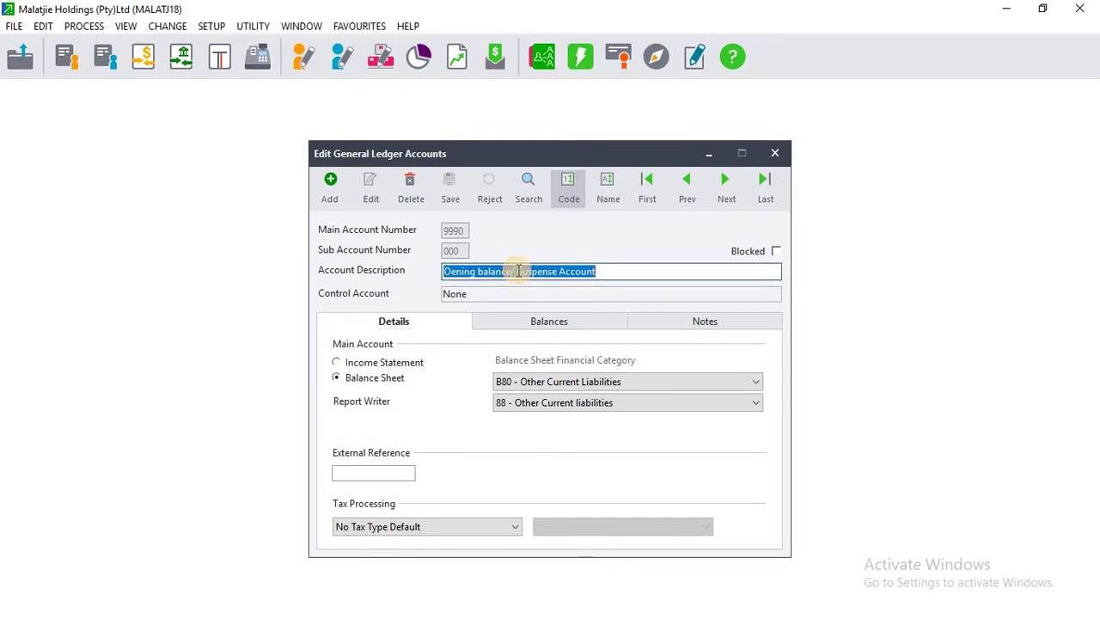
click(518, 271)
key(BackSpace)
key(BackSpace)
key(BackSpace)
key(BackSpace)
key(BackSpace)
key(BackSpace)
key(BackSpace)
key(BackSpace)
key(BackSpace)
key(BackSpace)
key(BackSpace)
key(BackSpace)
key(BackSpace)
key(BackSpace)
key(BackSpace)
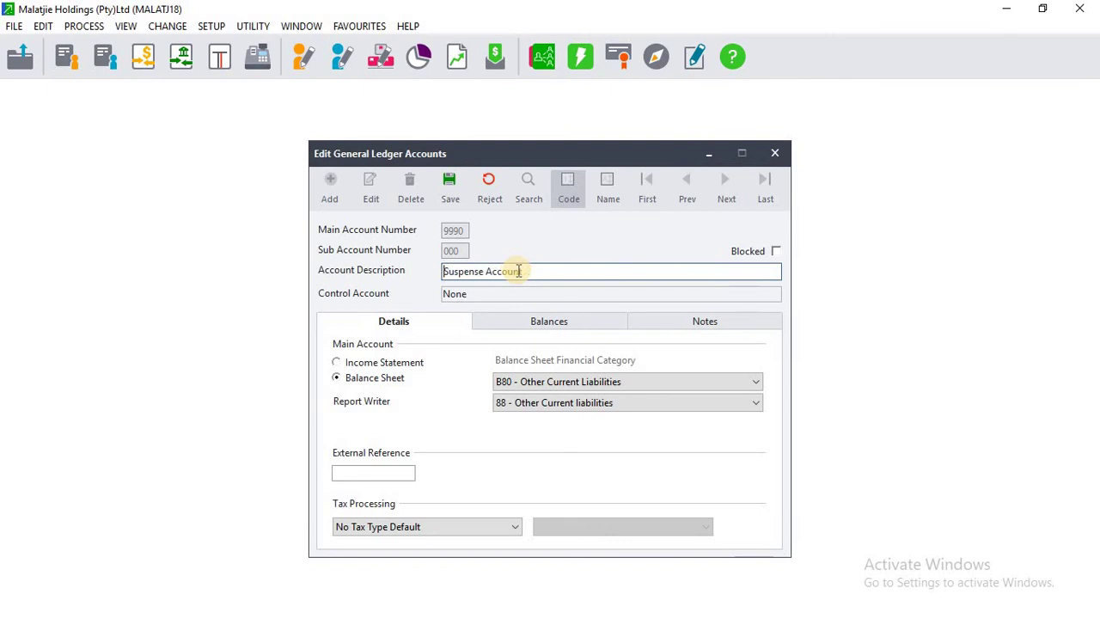
click(455, 193)
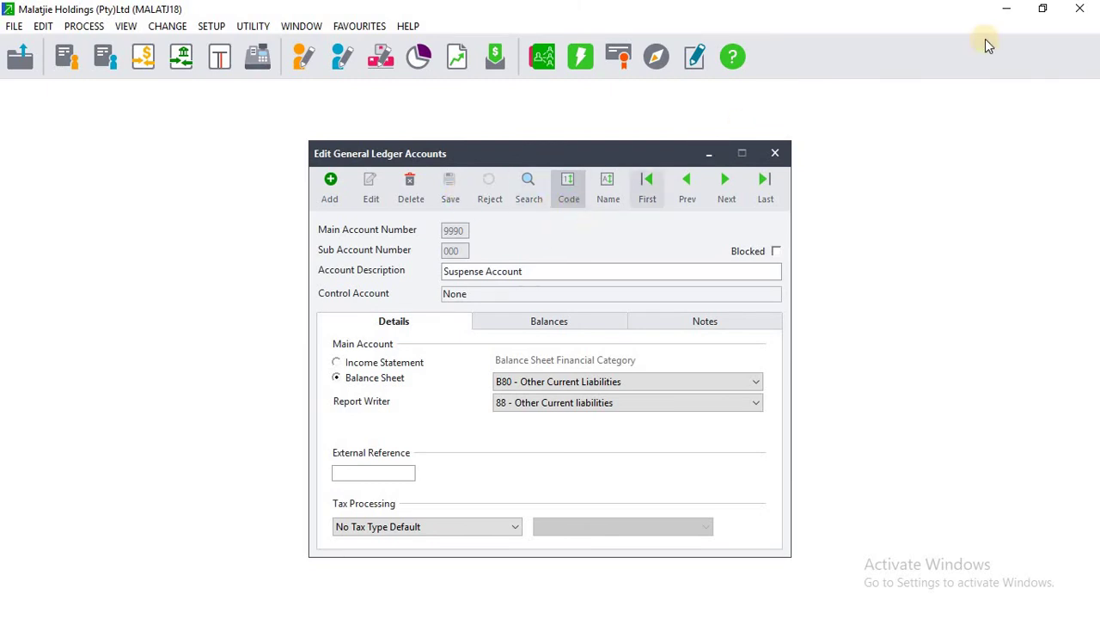
click(1042, 7)
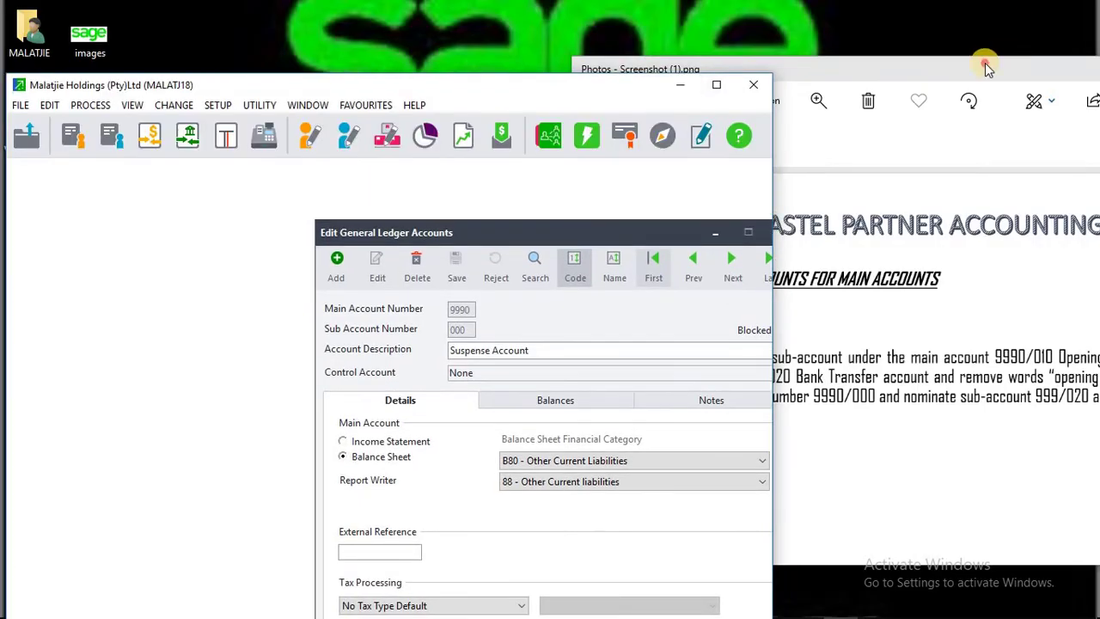
double_click(985, 68)
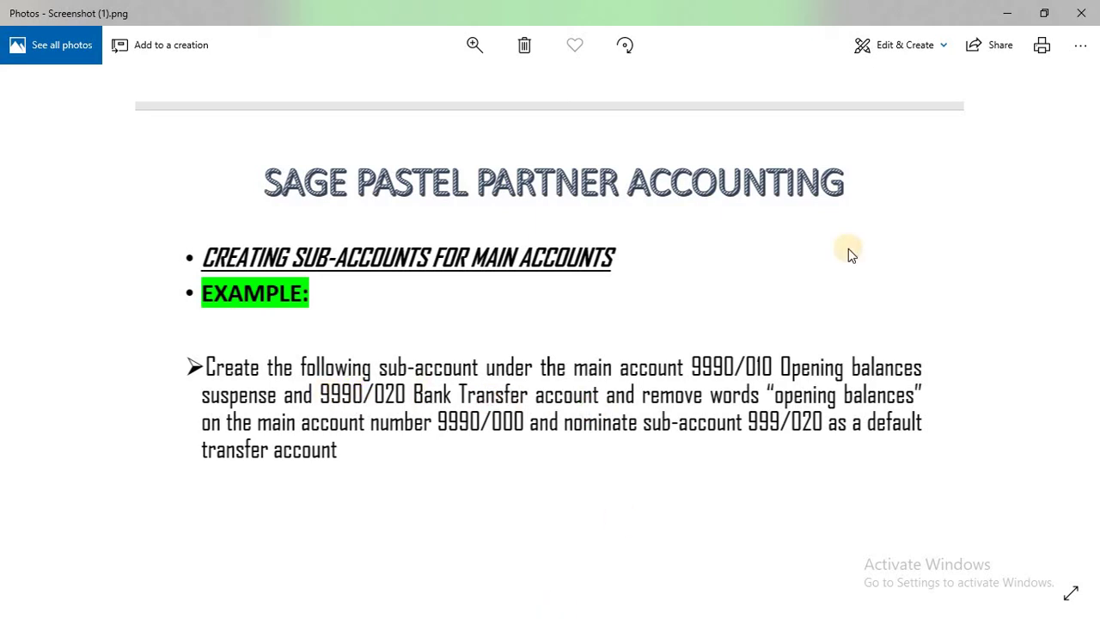
click(1044, 13)
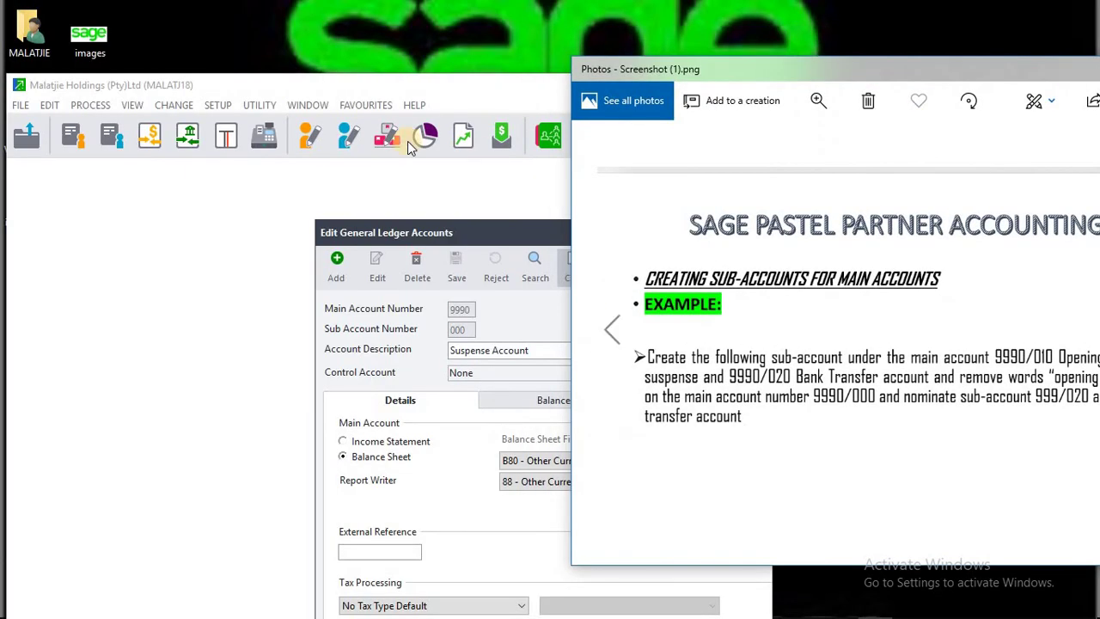
click(232, 91)
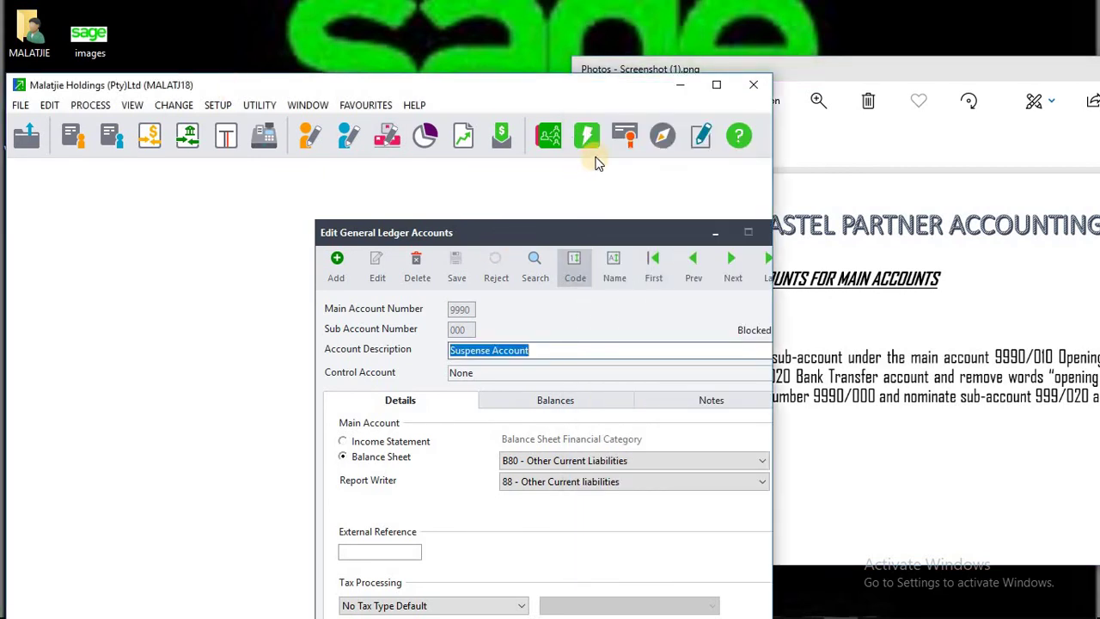
click(715, 84)
Step: Close the ledger account editor and choose Setup > Company Parameters, reaching the password prompt
click(772, 154)
click(144, 56)
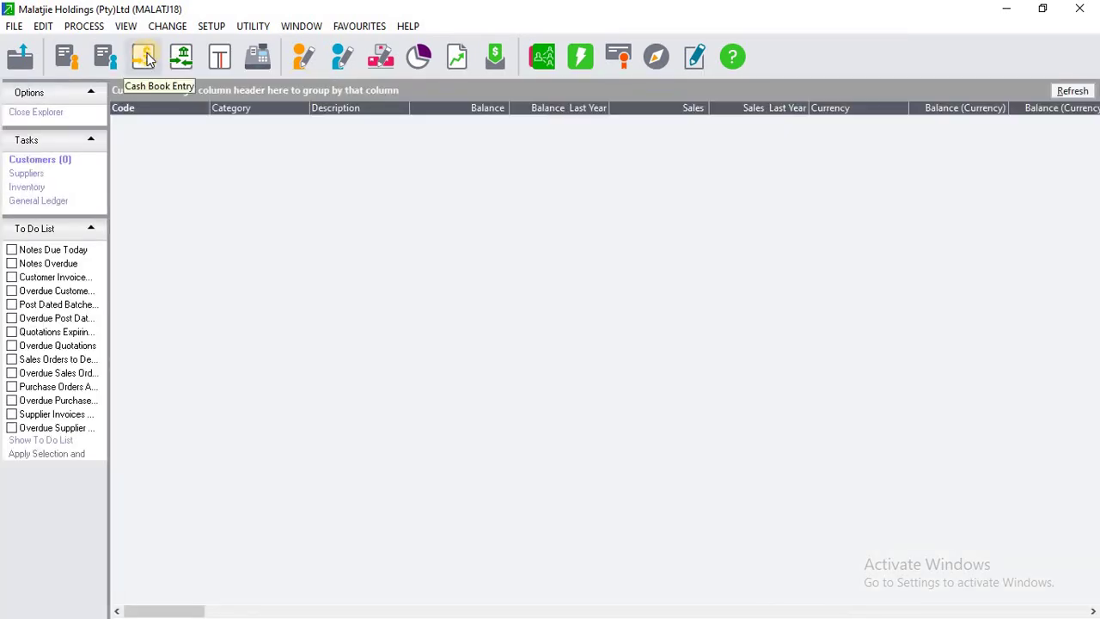
click(211, 26)
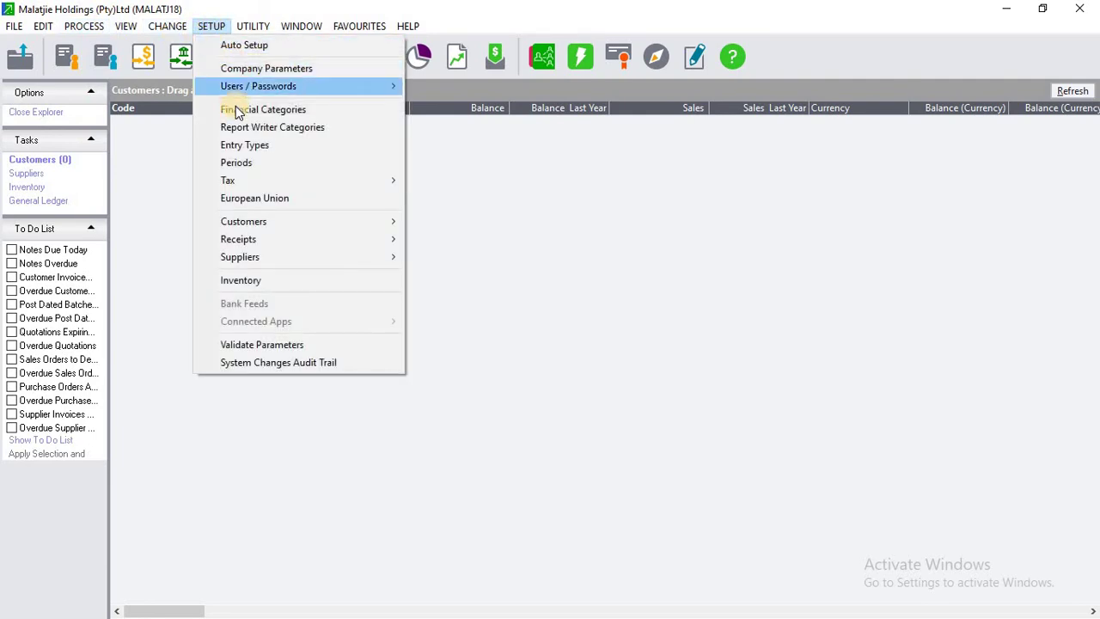
click(244, 69)
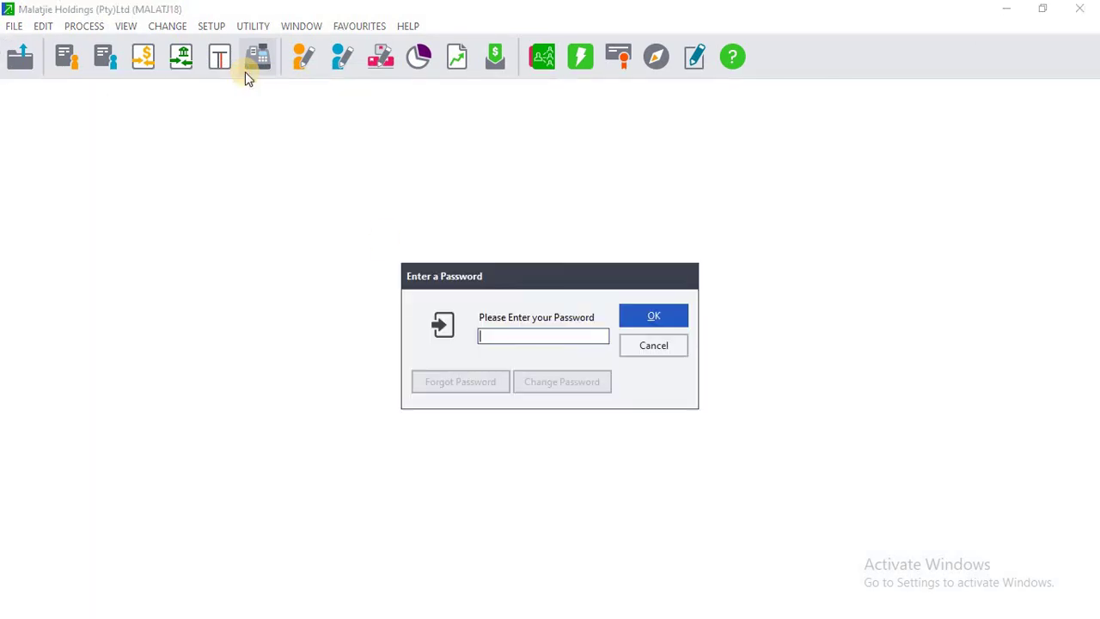
Step: Enter the company password to get into Setup Company Parameters
text(*****)
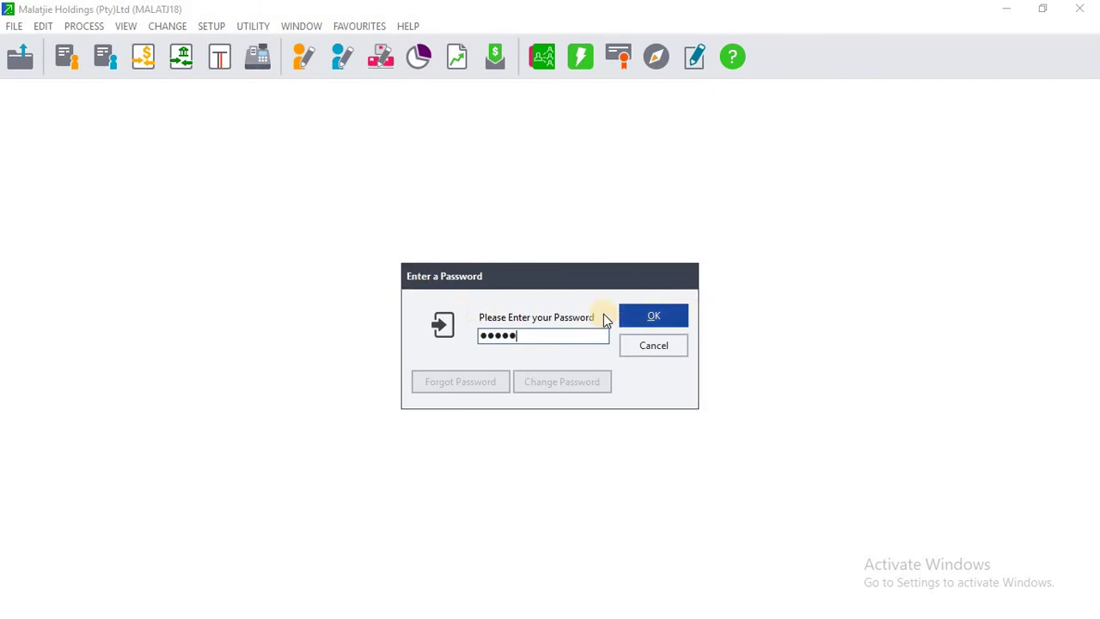
click(639, 317)
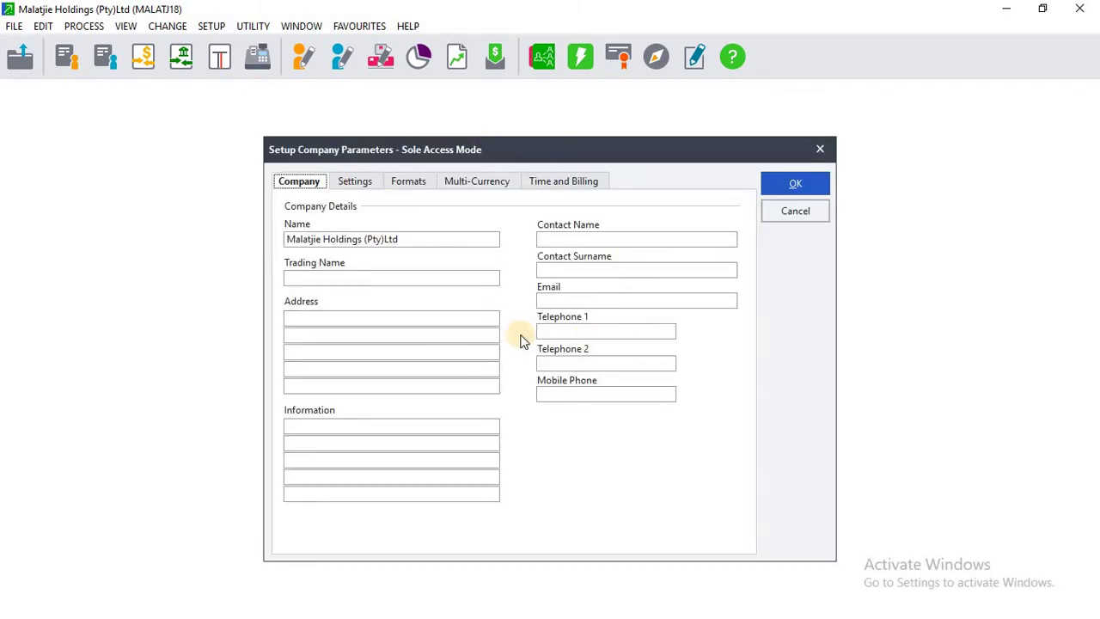
Step: On the Settings tab, set the Cash Books transfer account to 9990/020 Bank tranfer account
click(358, 184)
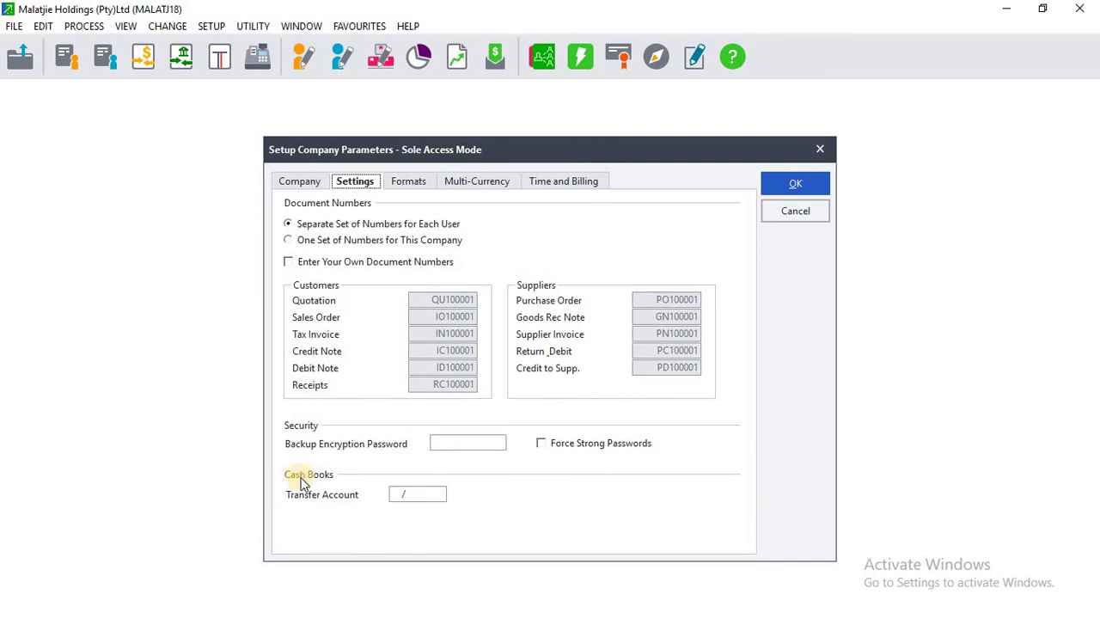
click(400, 493)
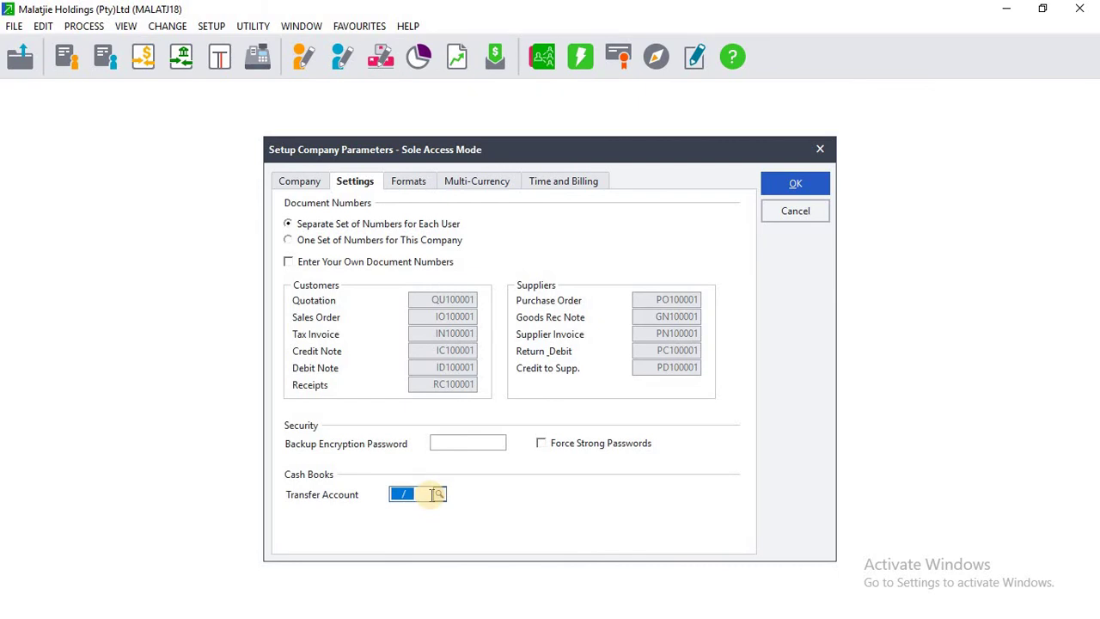
click(439, 494)
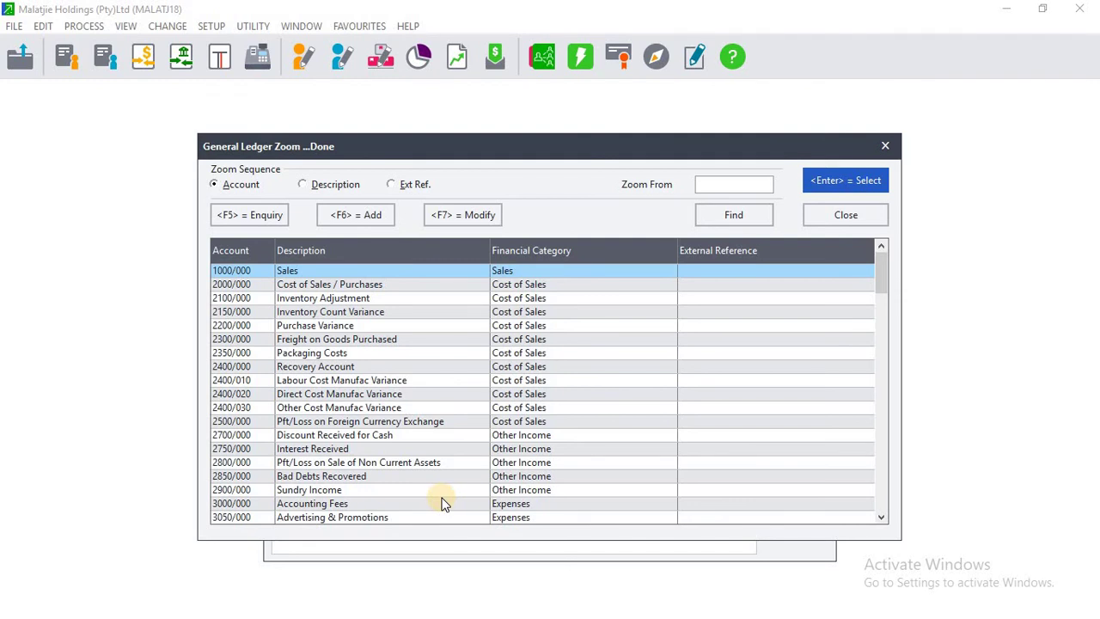
text(99)
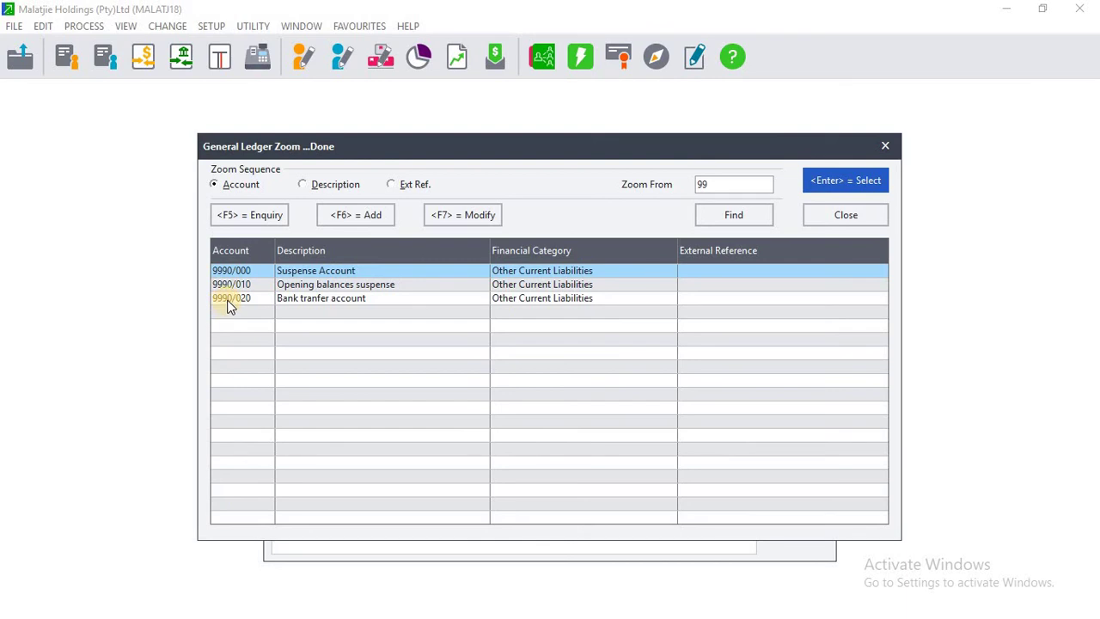
click(274, 296)
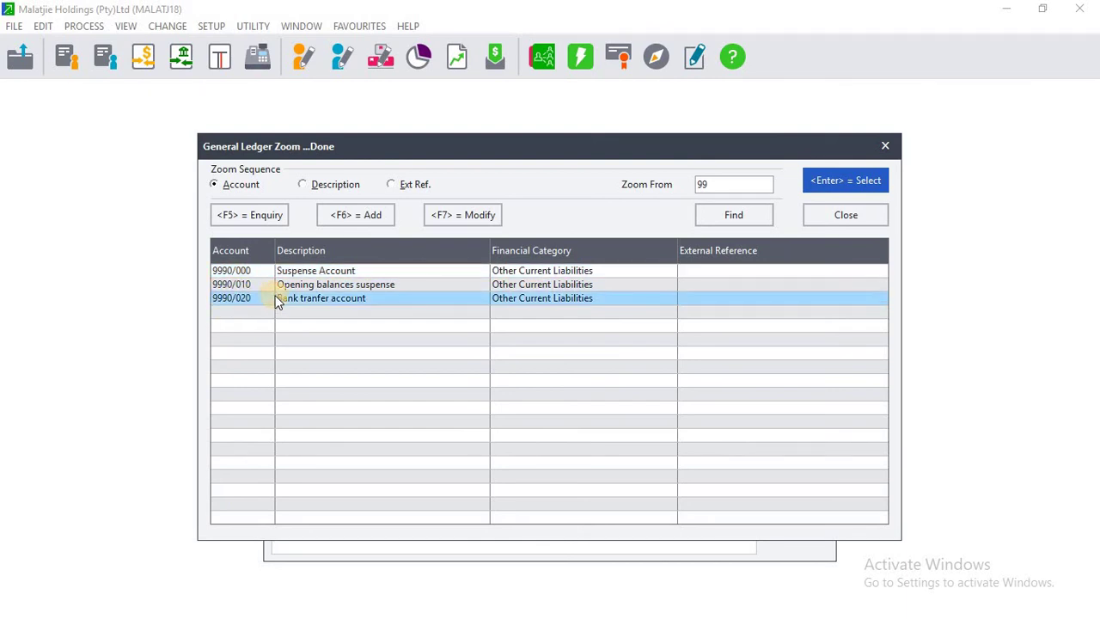
click(816, 179)
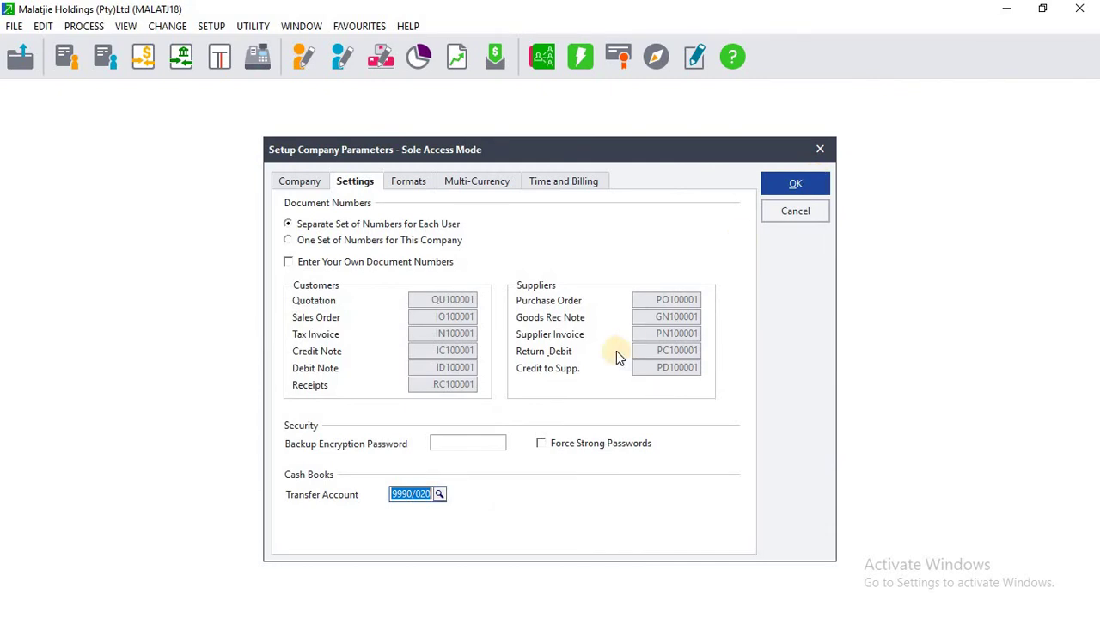
Step: Choose ZAR : South African Rand as the EFT currency and save the company parameters
click(783, 188)
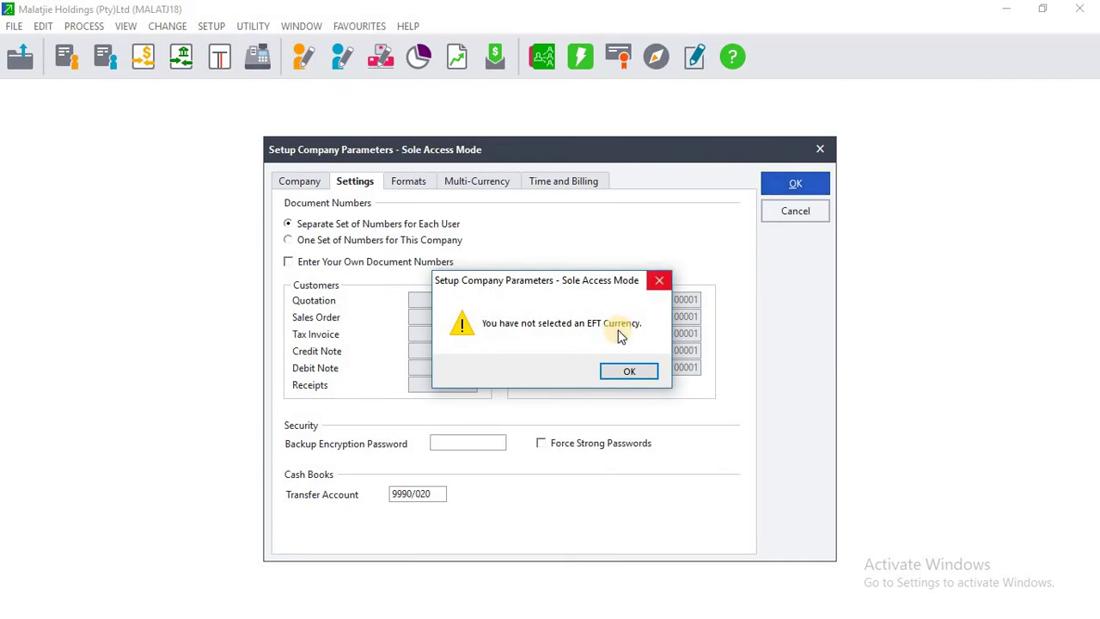
click(628, 368)
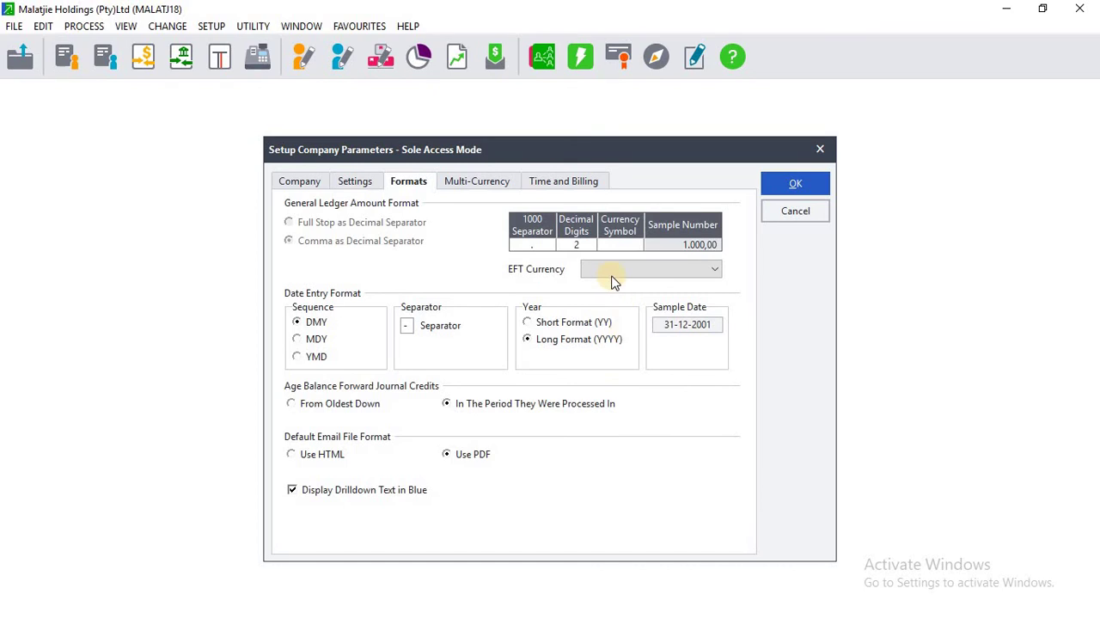
click(637, 272)
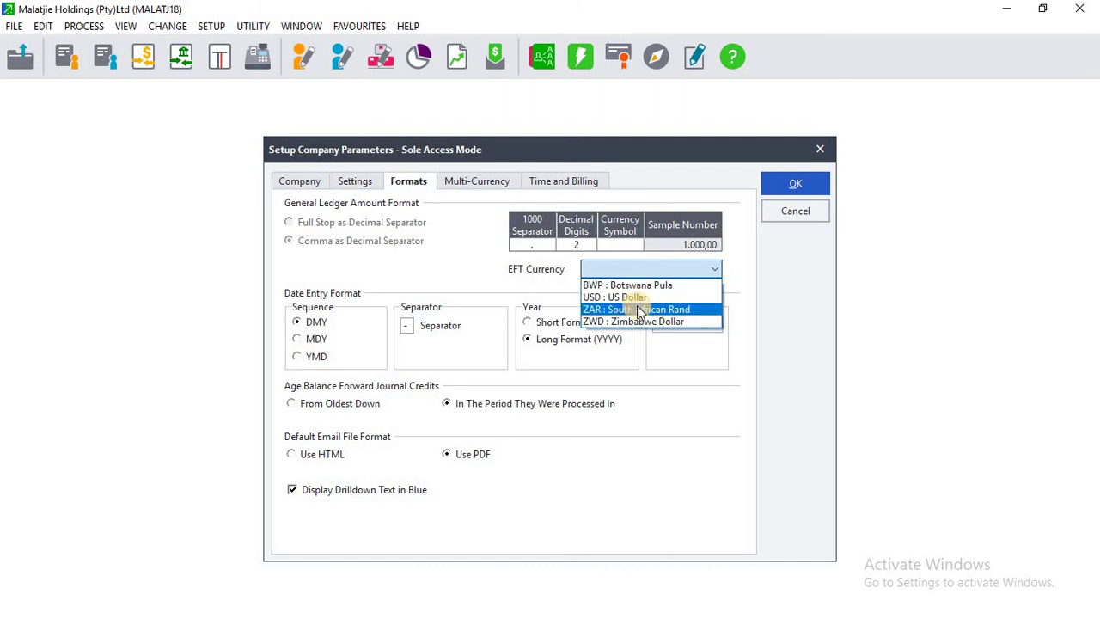
click(637, 311)
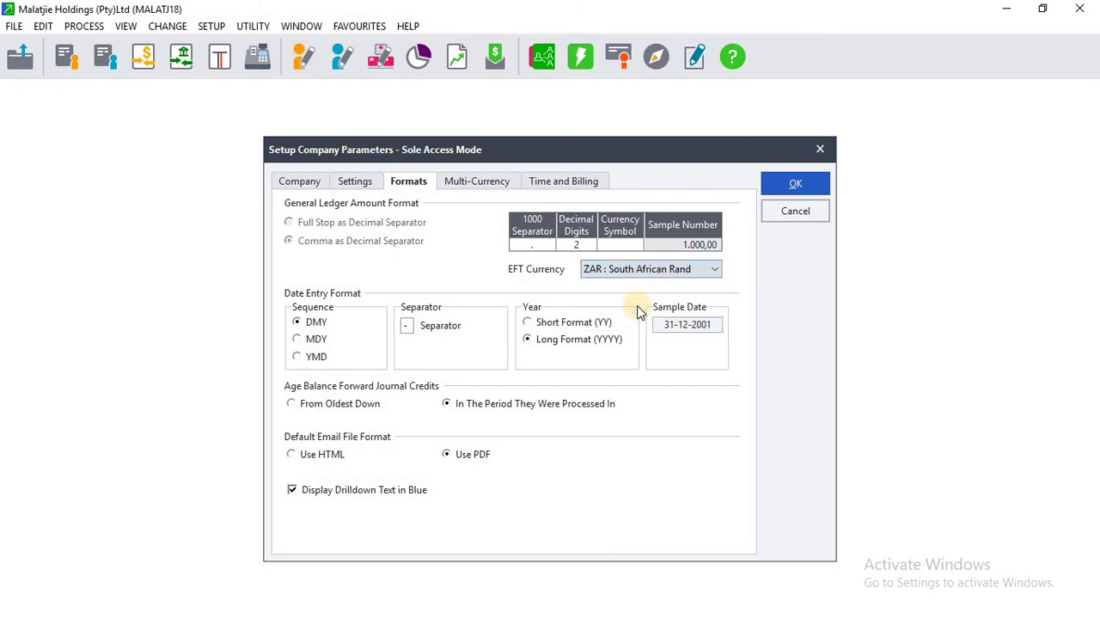
click(779, 186)
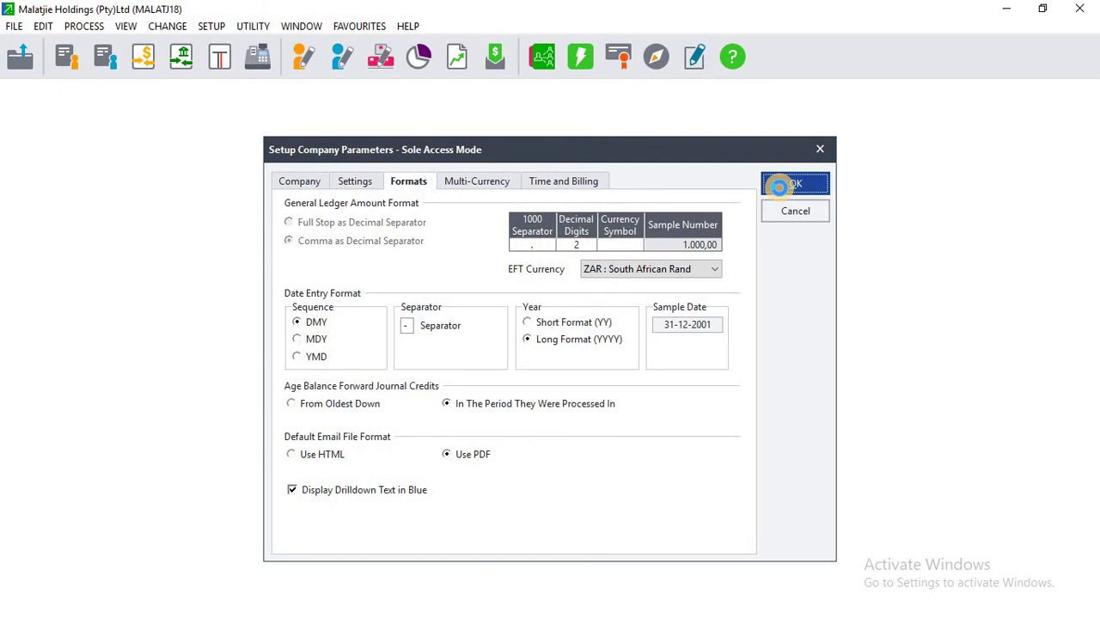
click(782, 189)
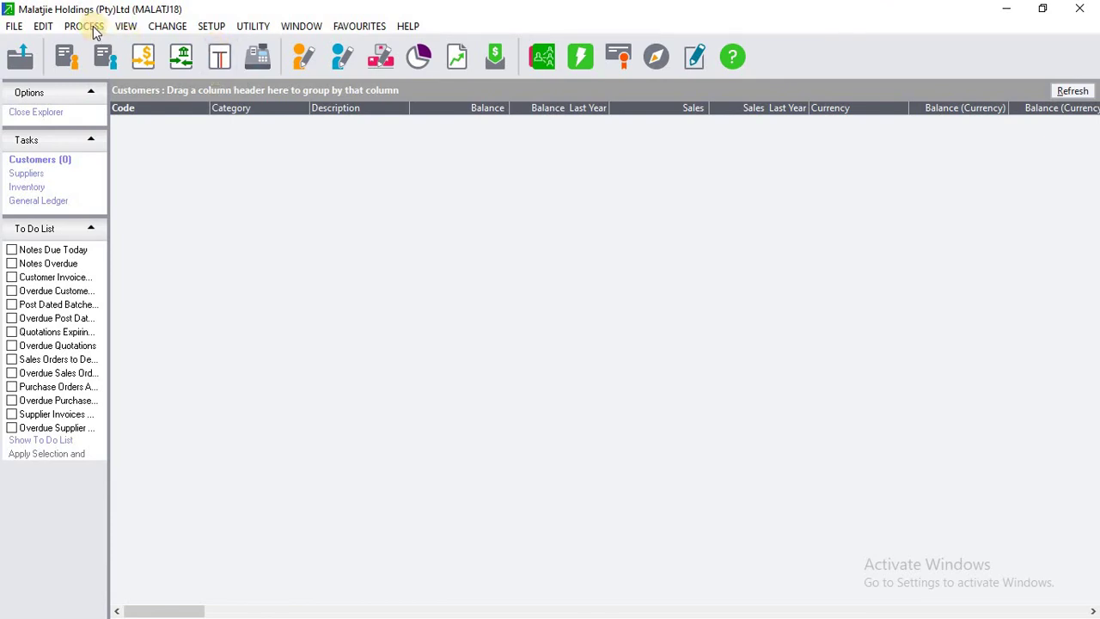
click(42, 26)
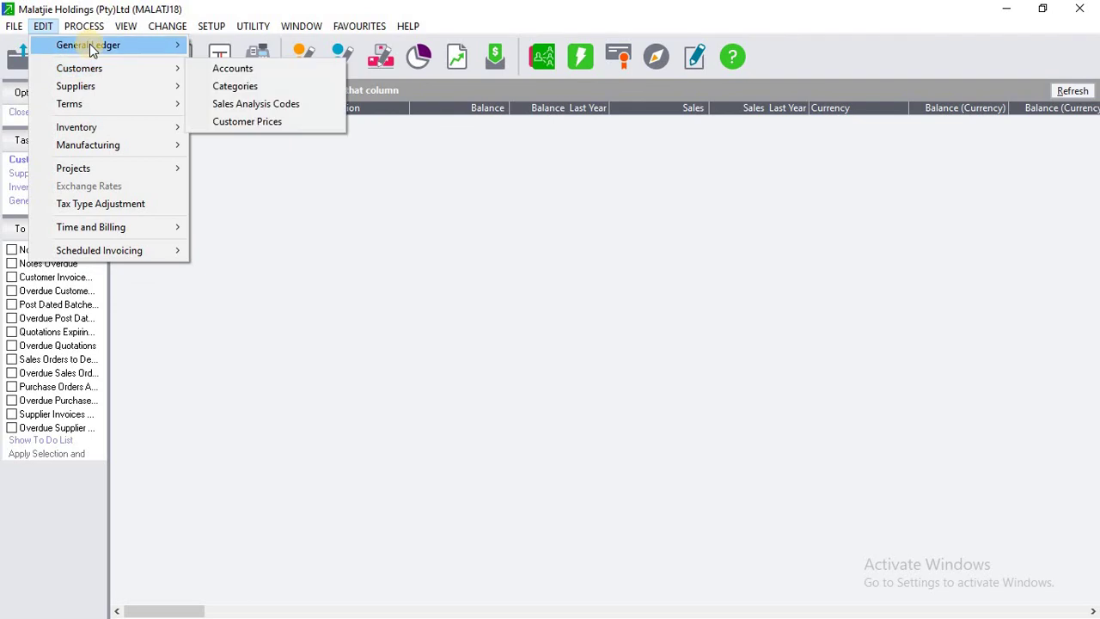
mouse_move(150, 46)
click(226, 44)
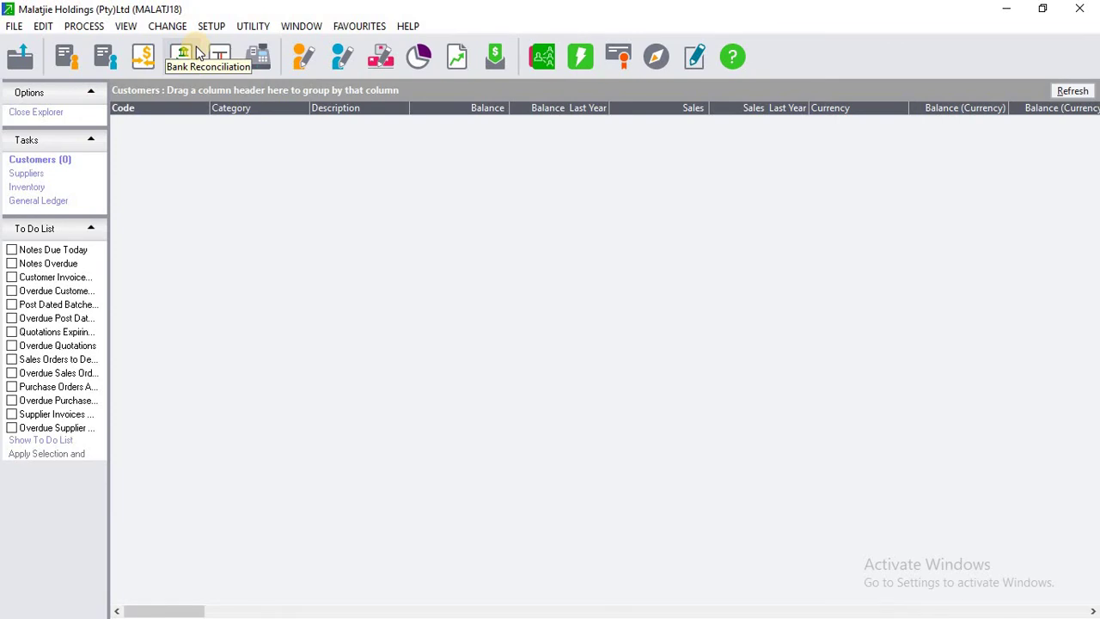
click(196, 52)
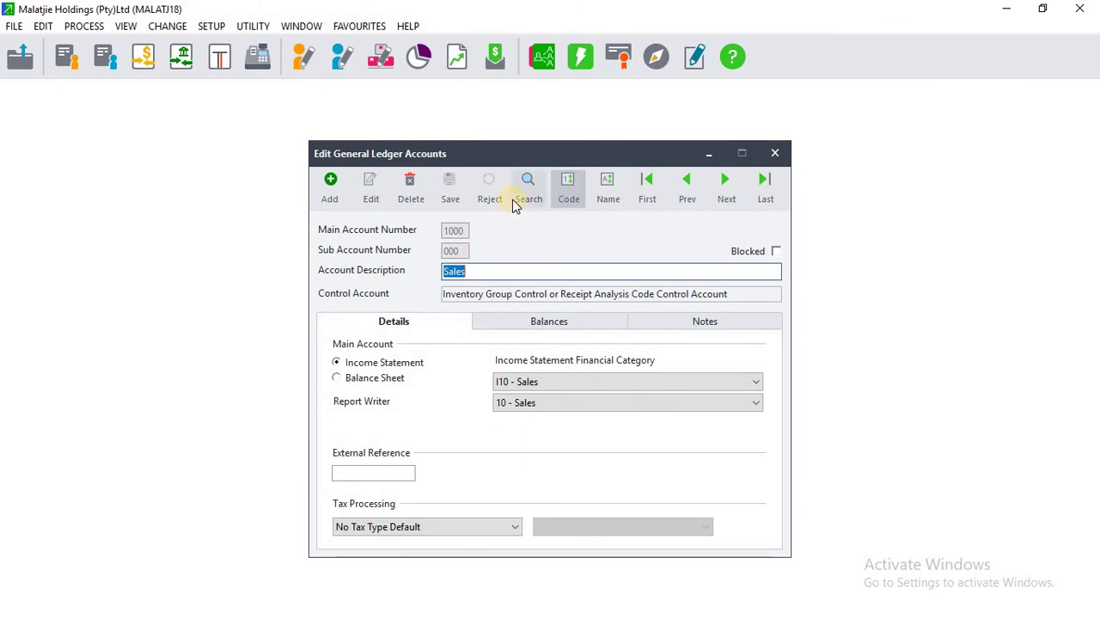
click(528, 190)
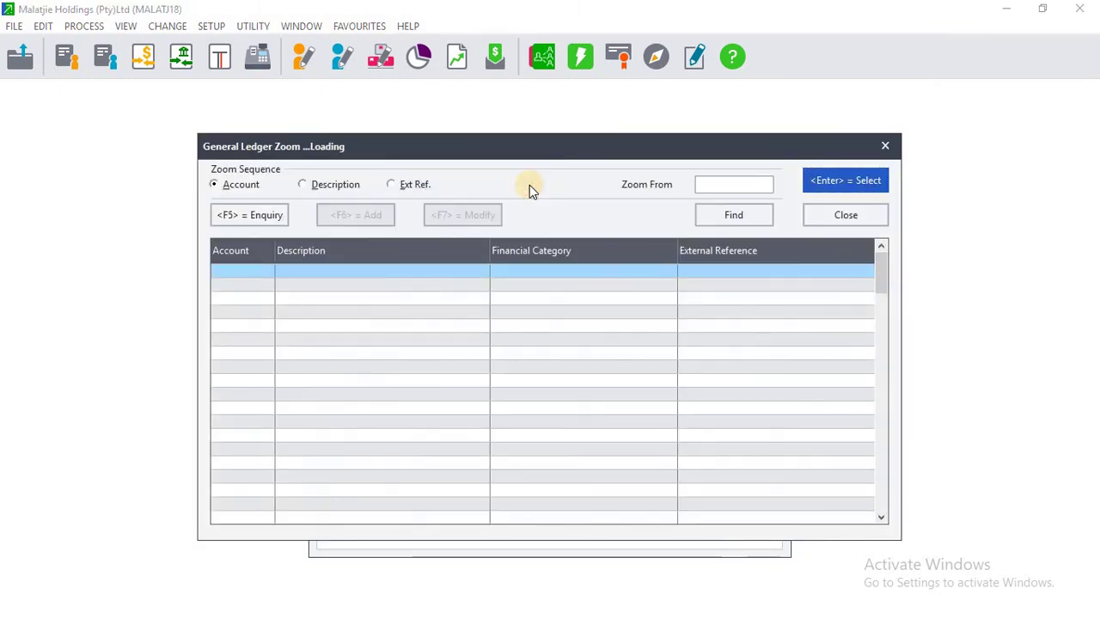
text(99)
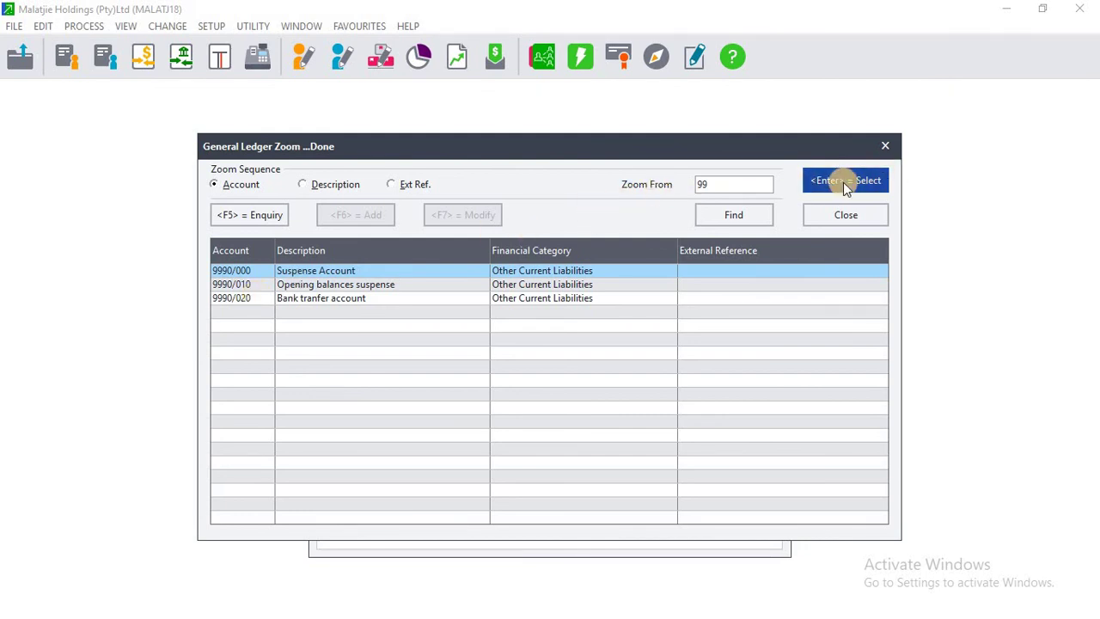
click(845, 213)
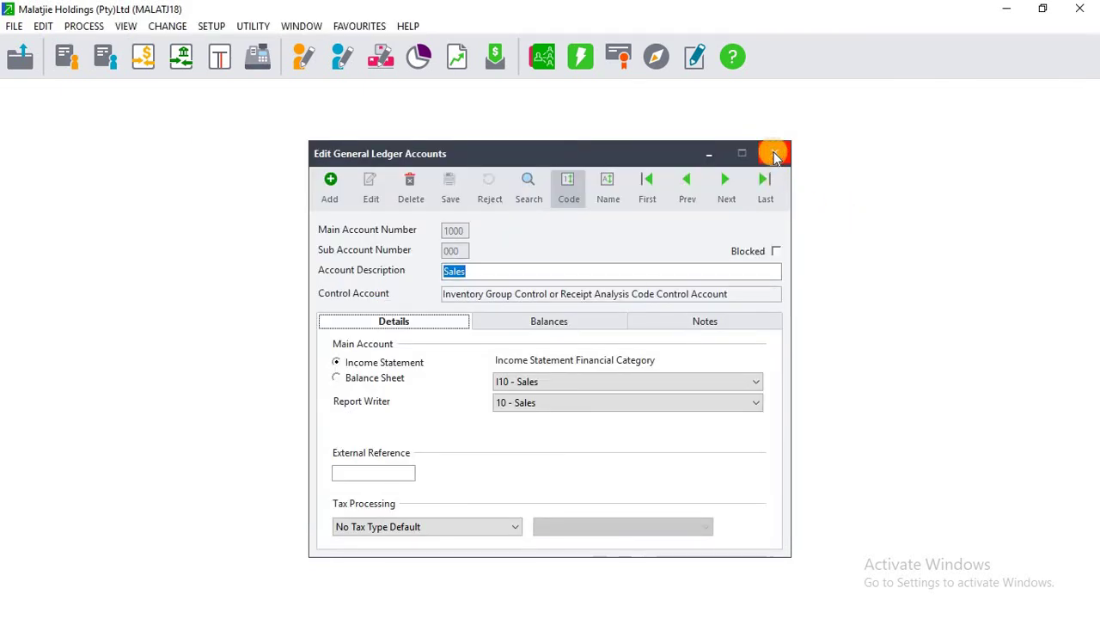
click(774, 156)
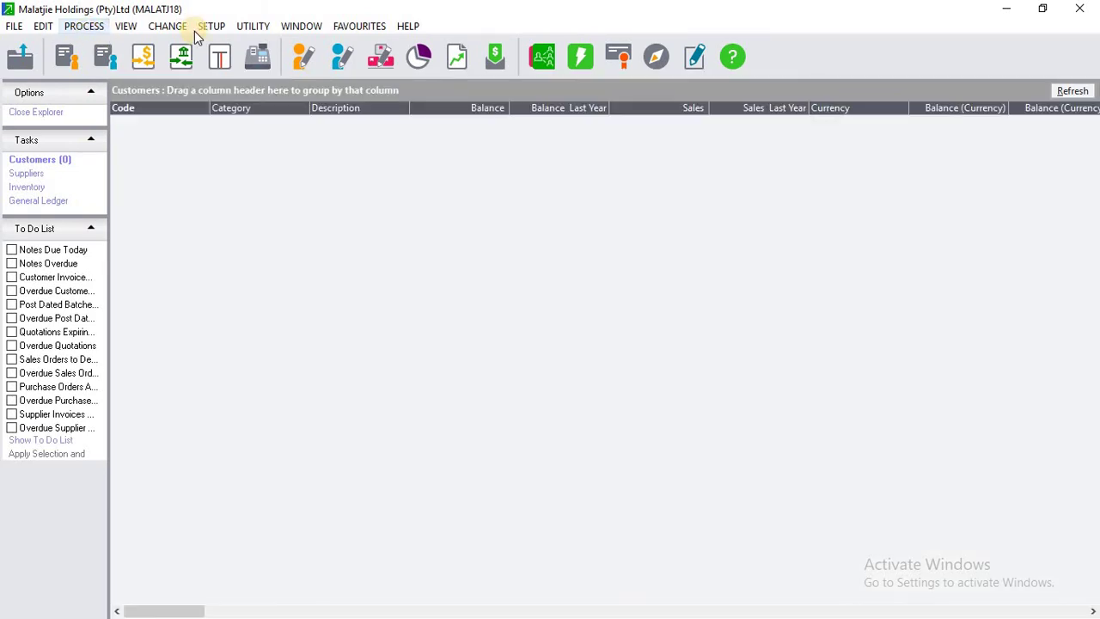
Step: Reopen Company Parameters with the password and verify the Settings transfer account is 9990/020
click(196, 28)
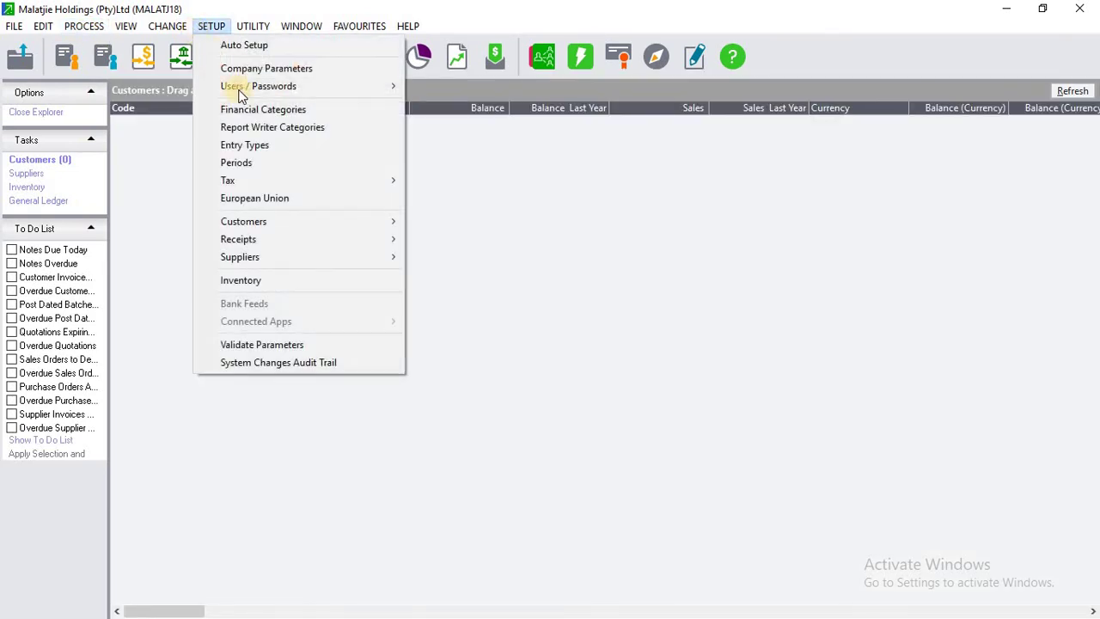
mouse_move(255, 176)
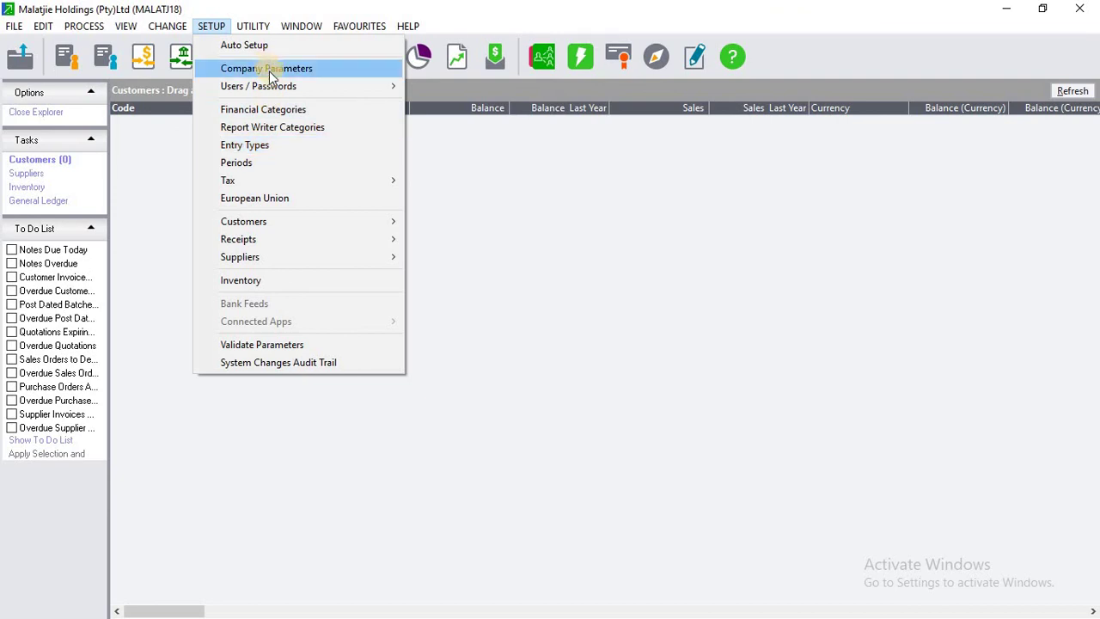
click(269, 70)
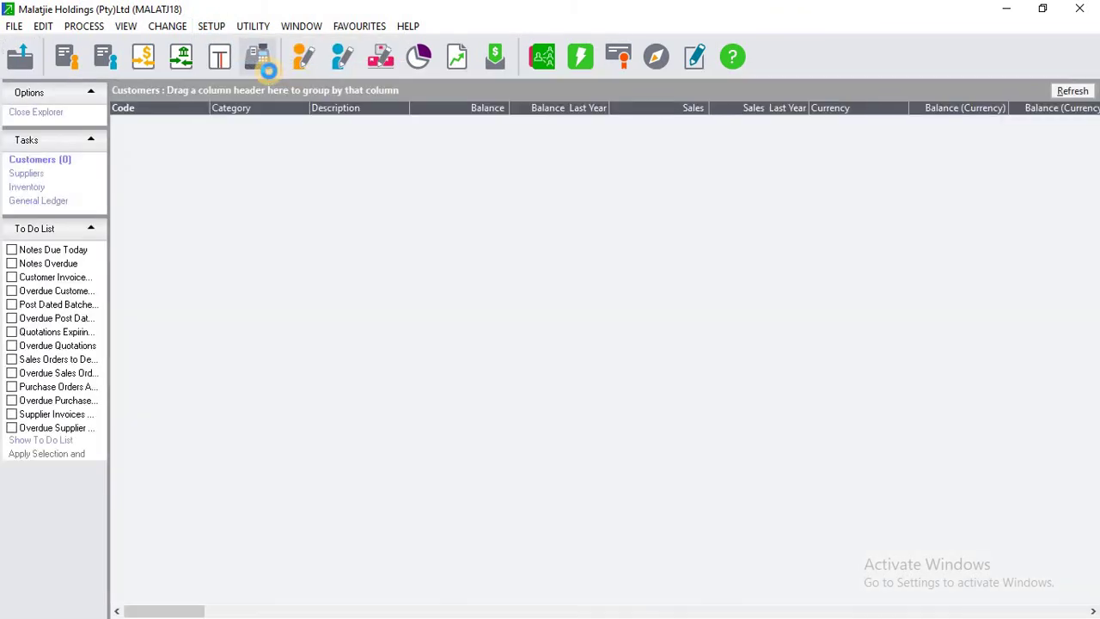
text(*)
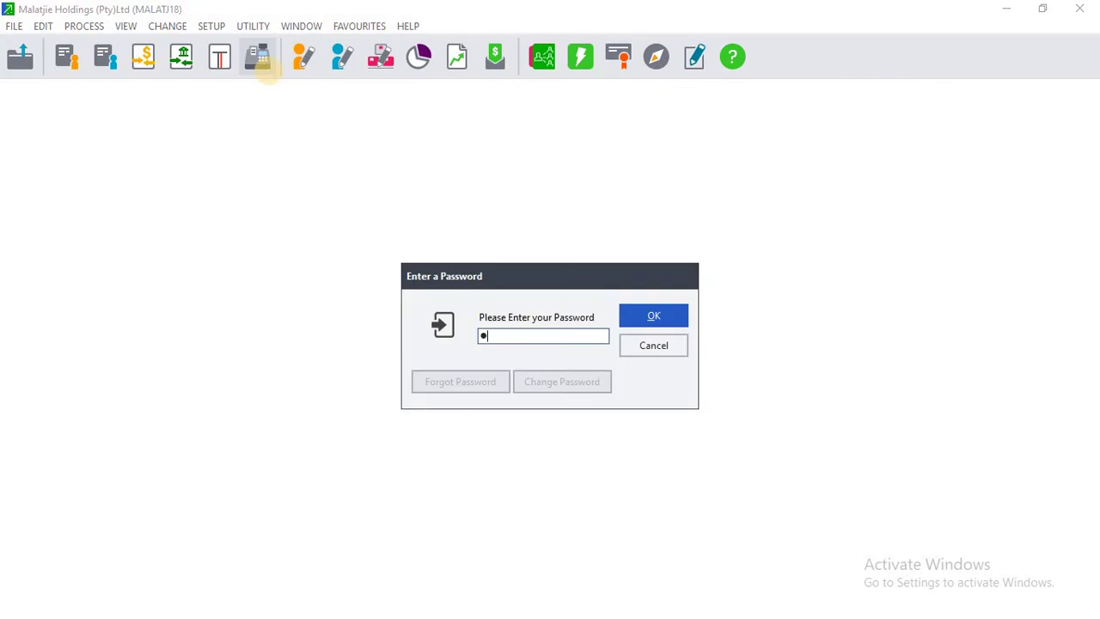
text(****)
click(636, 314)
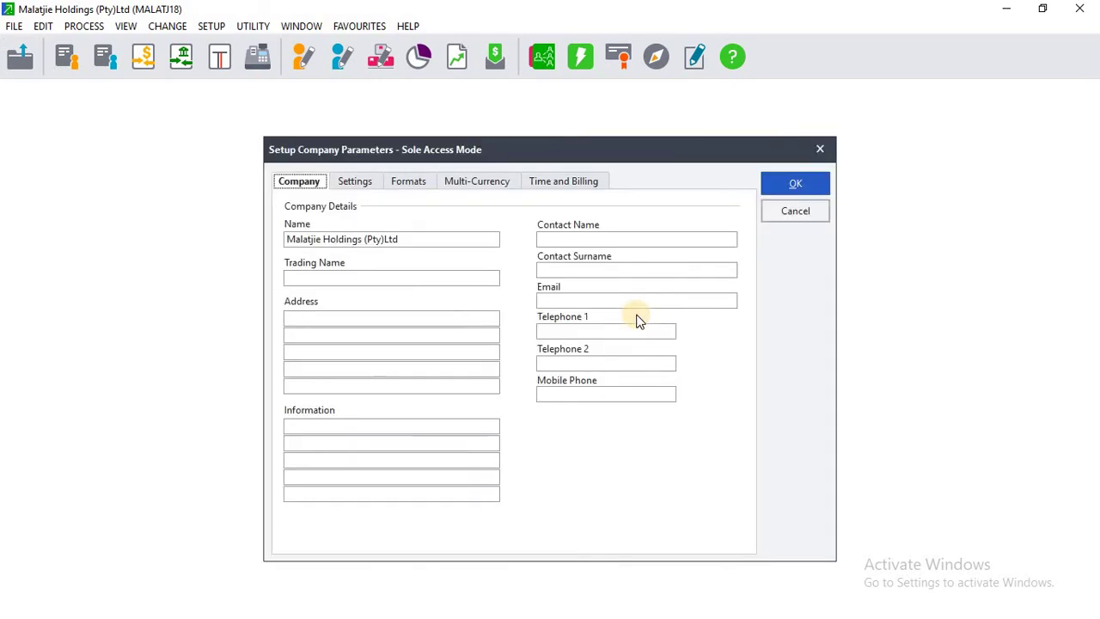
click(366, 184)
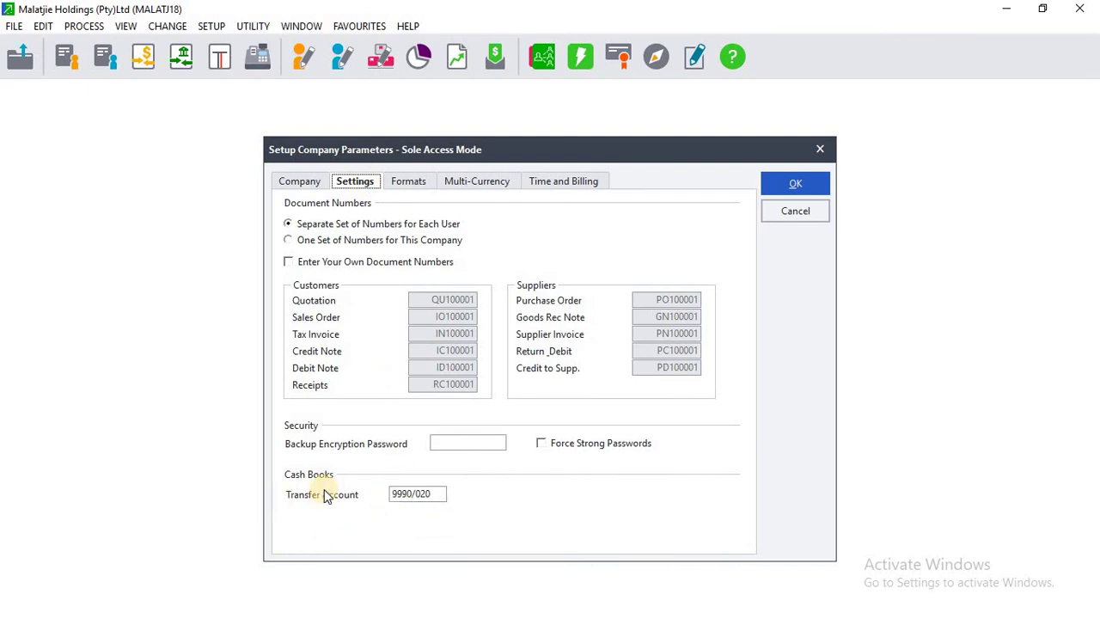
click(443, 500)
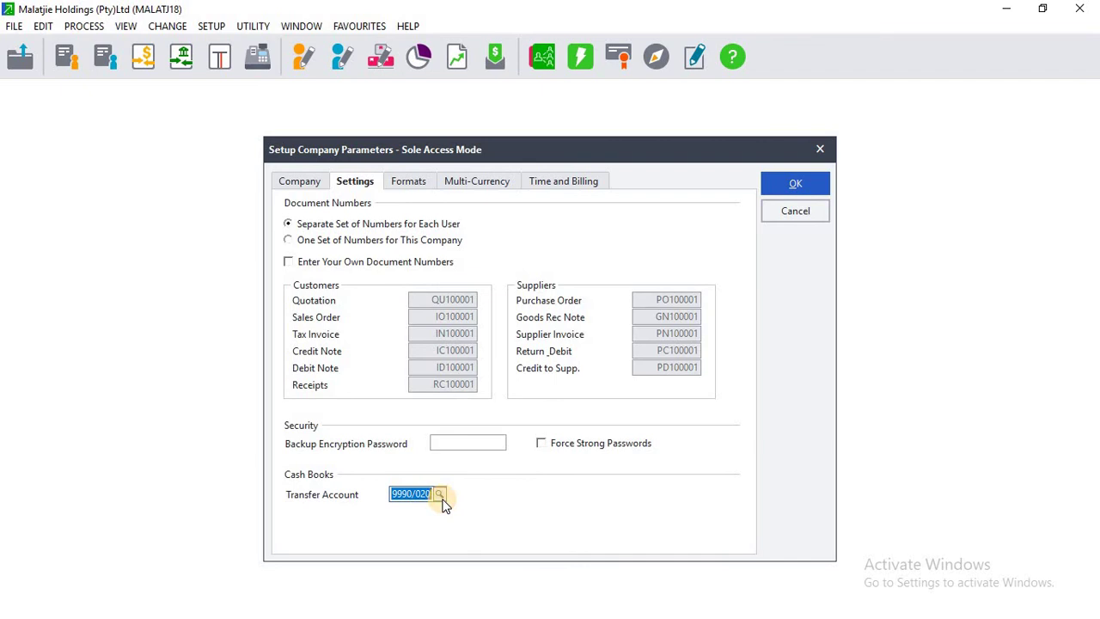